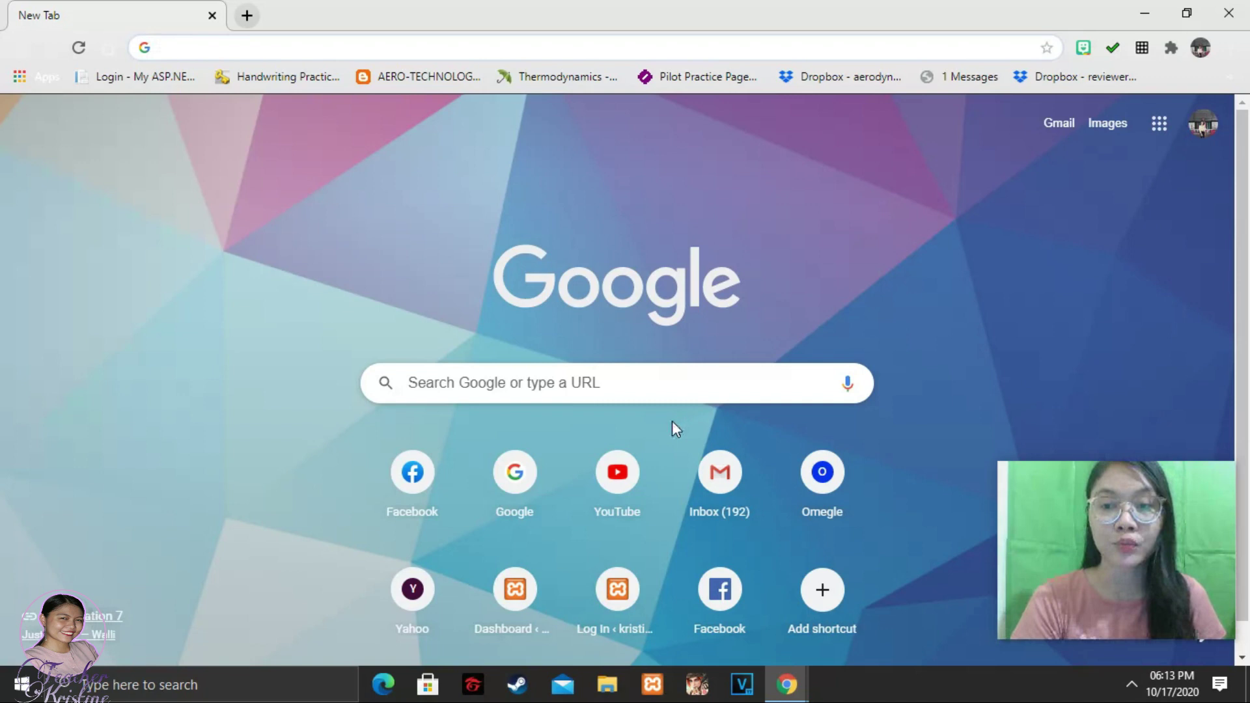
Search Google for "dualless extension".
click(506, 400)
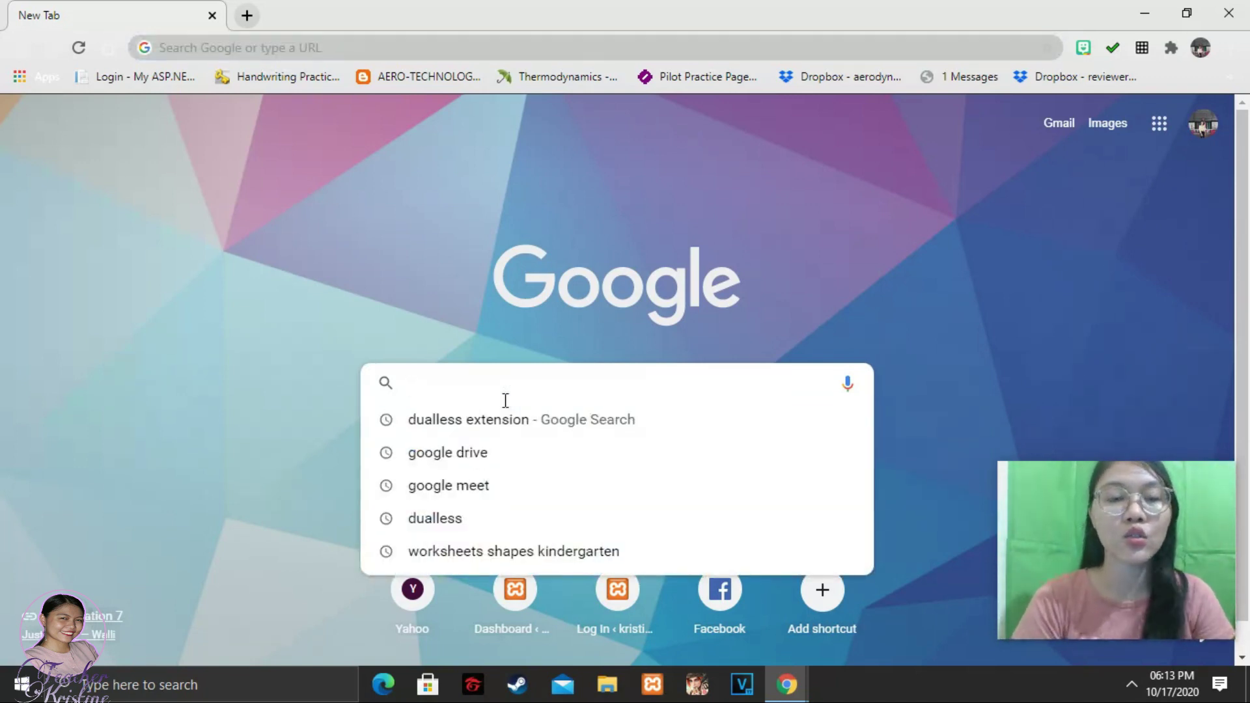
text(d)
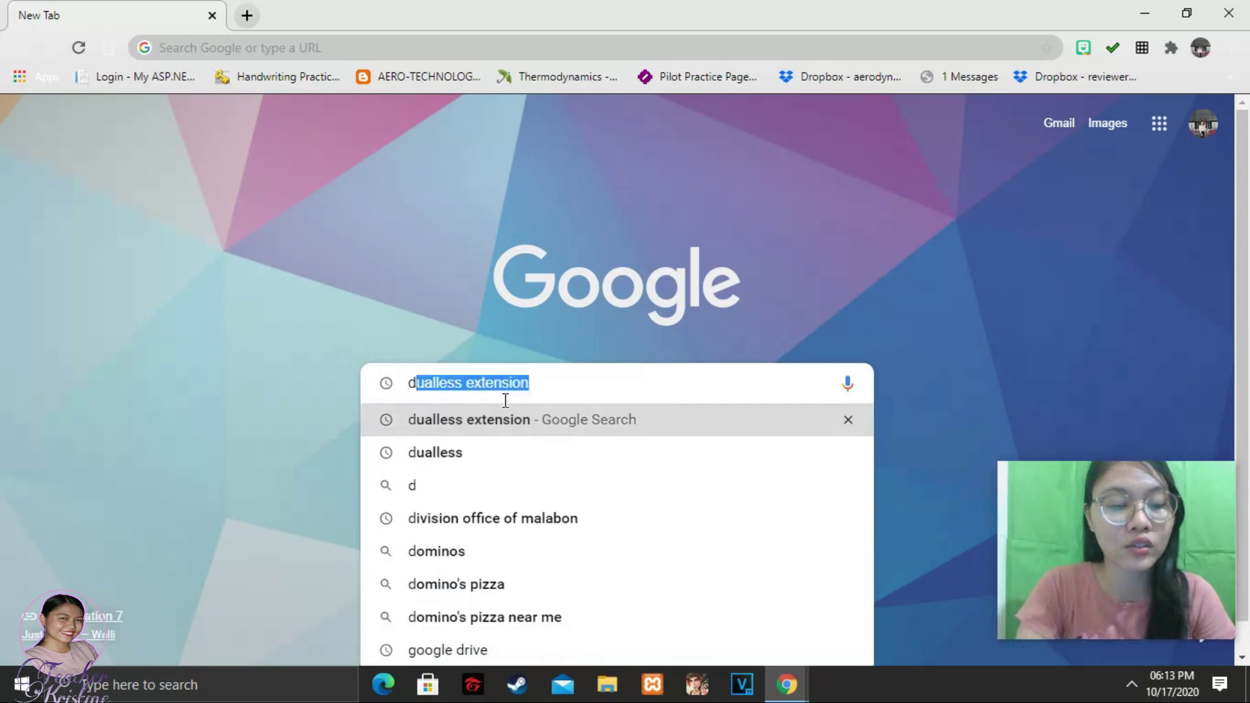
text(uall)
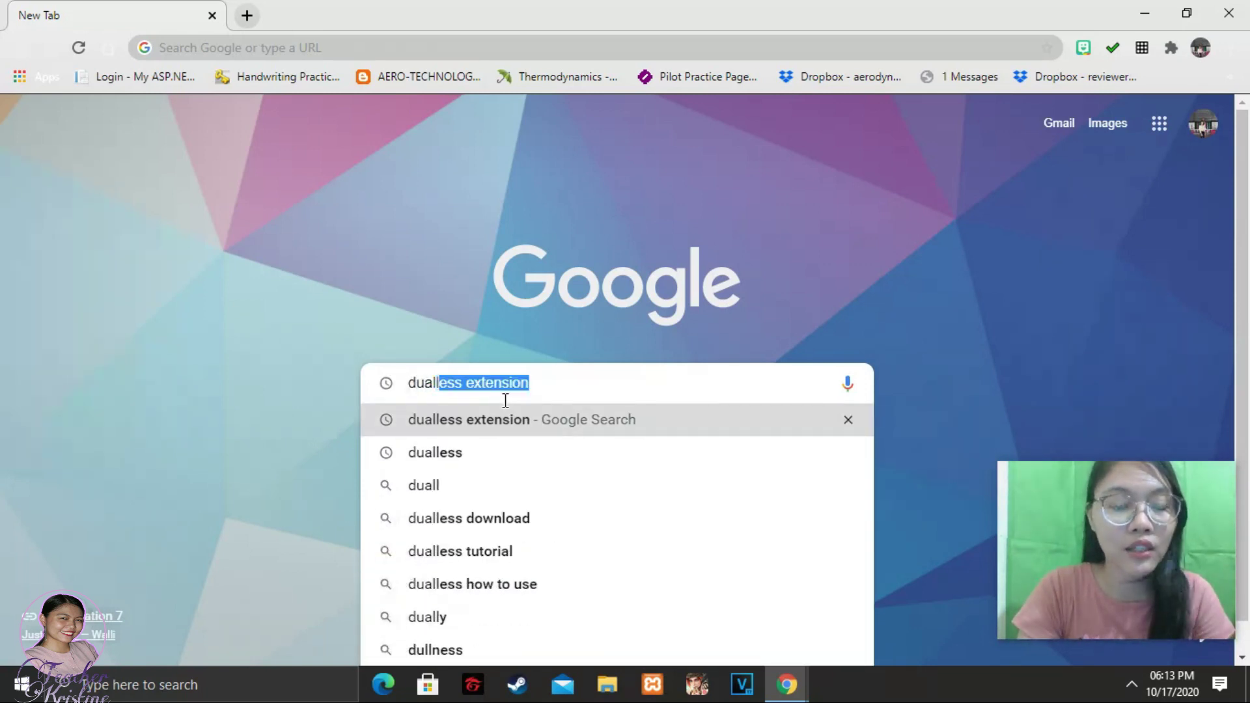
text(ess extens)
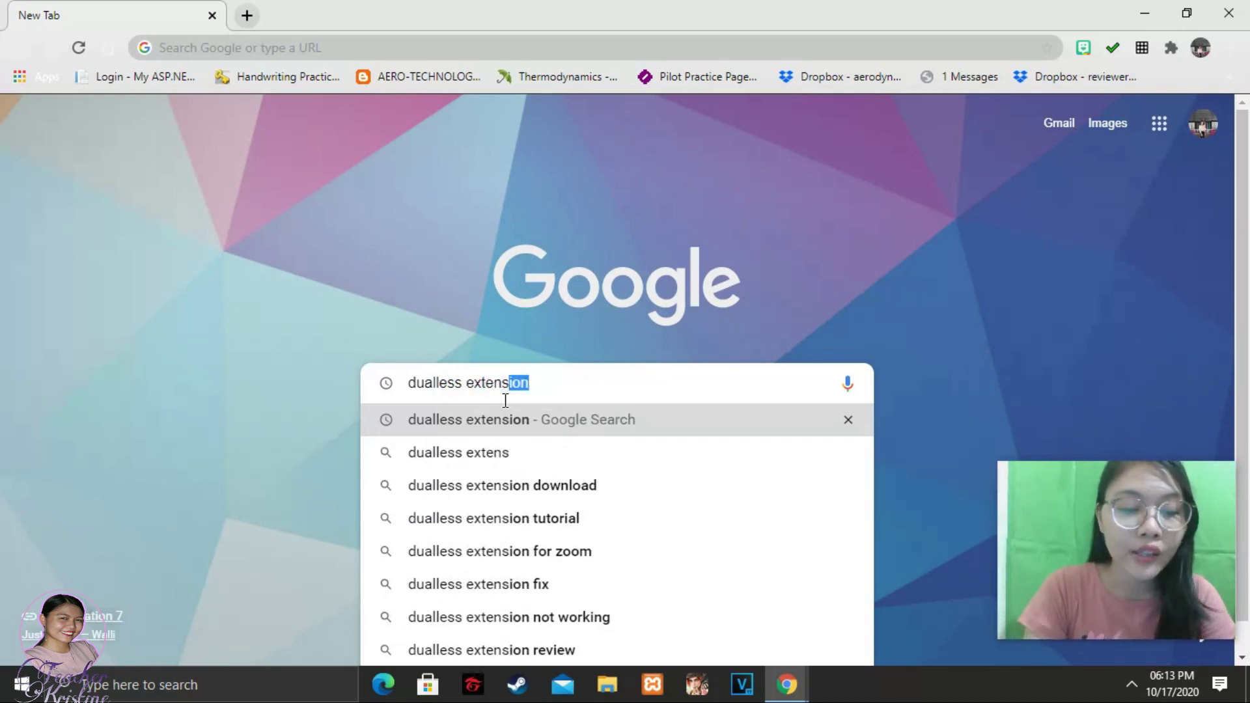
text(ion)
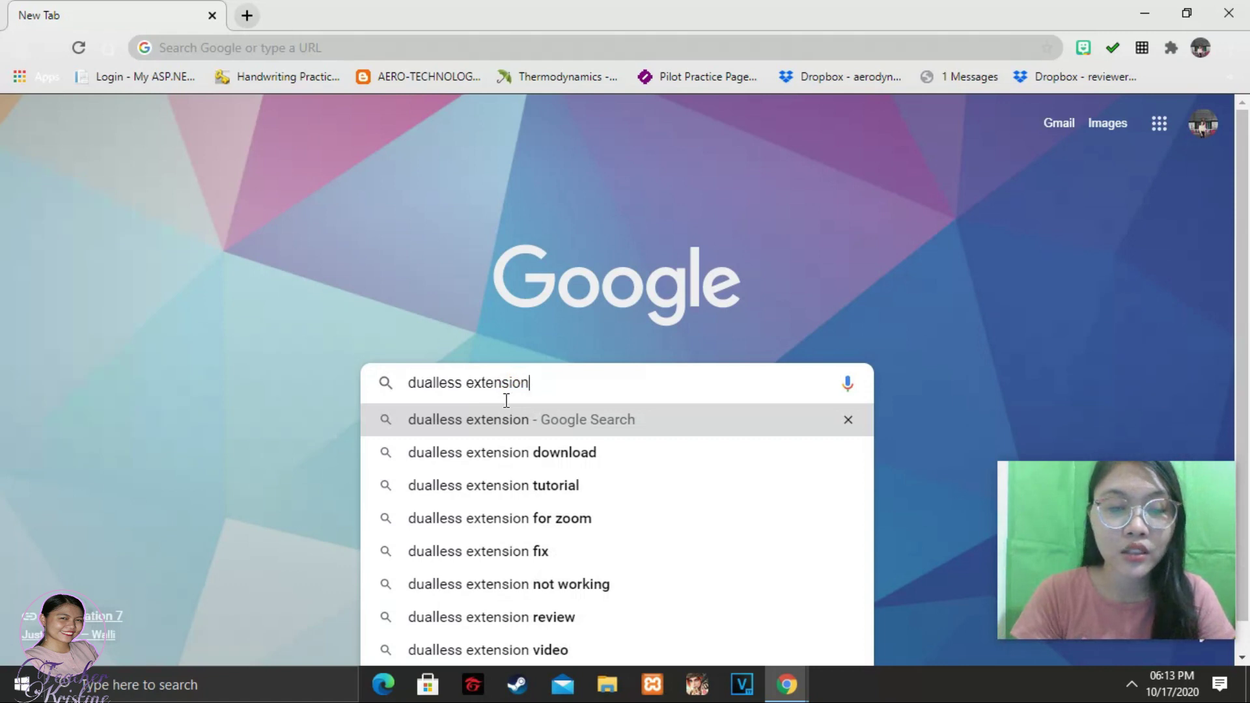
key(Return)
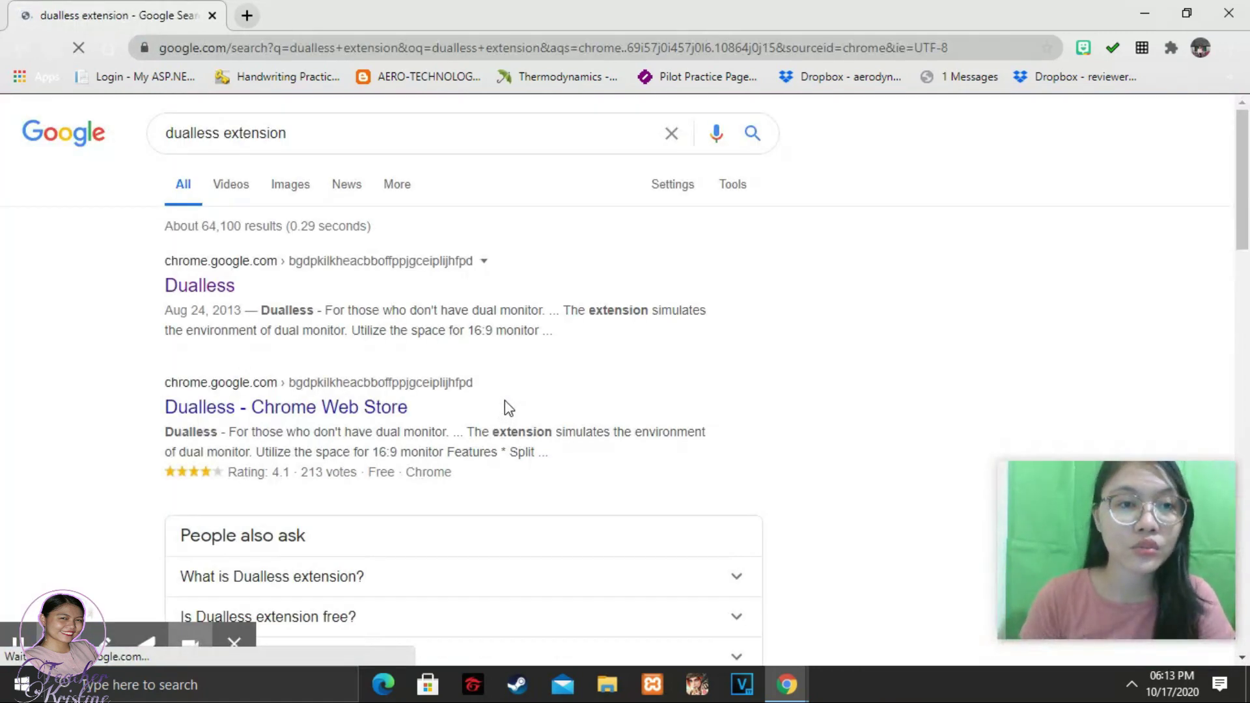
Open the Dualless page in the Chrome Web Store from the search results and add the extension to Chrome.
click(200, 287)
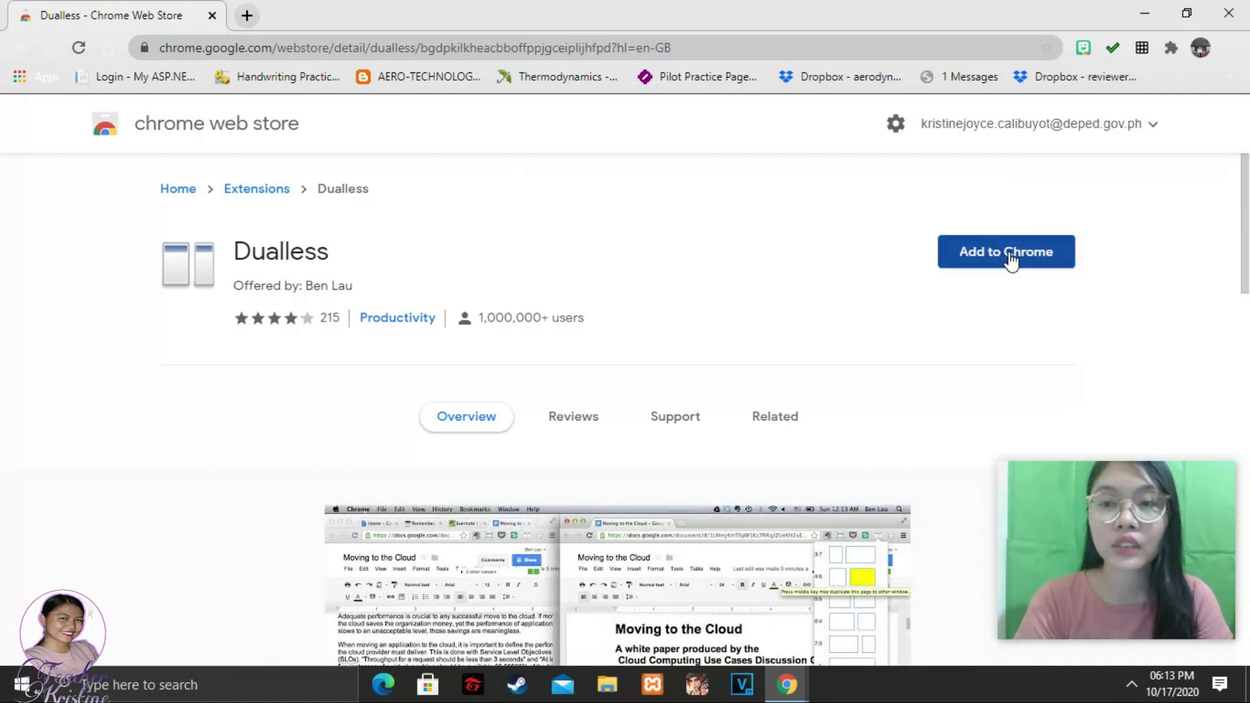
click(1010, 255)
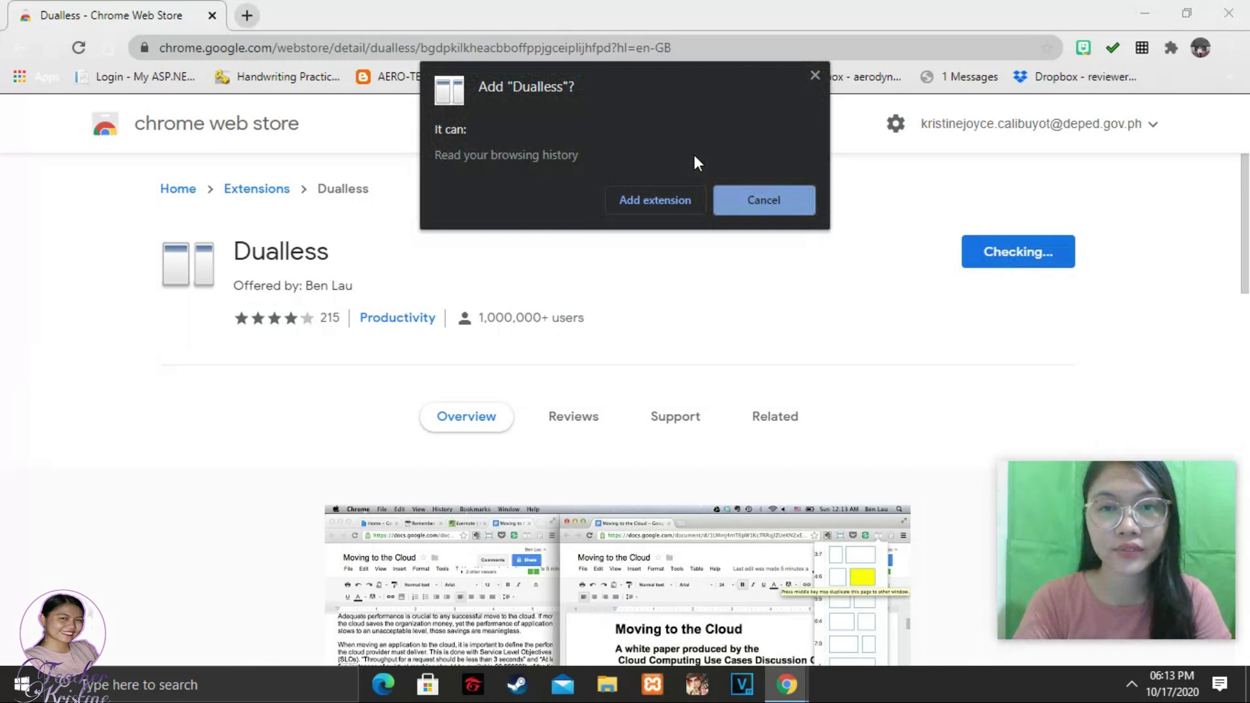
click(683, 209)
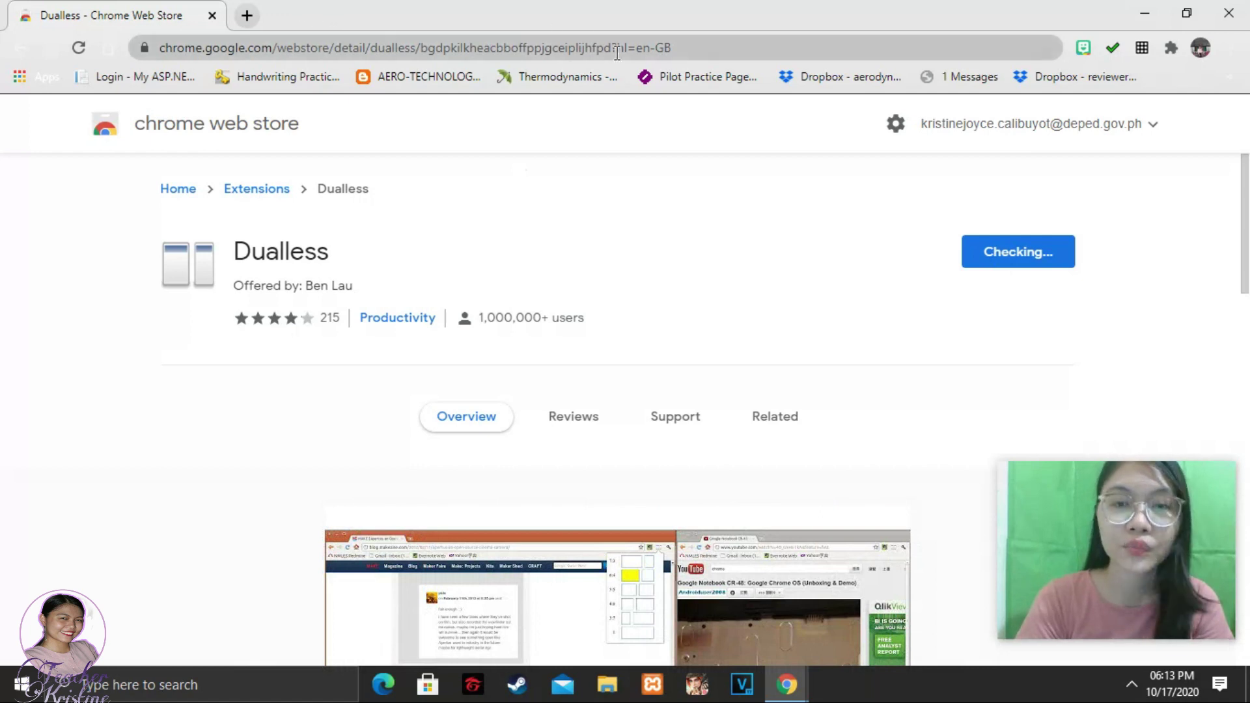
Open Google Meet in a new browser tab, dismissing the notice about the added extension.
click(246, 15)
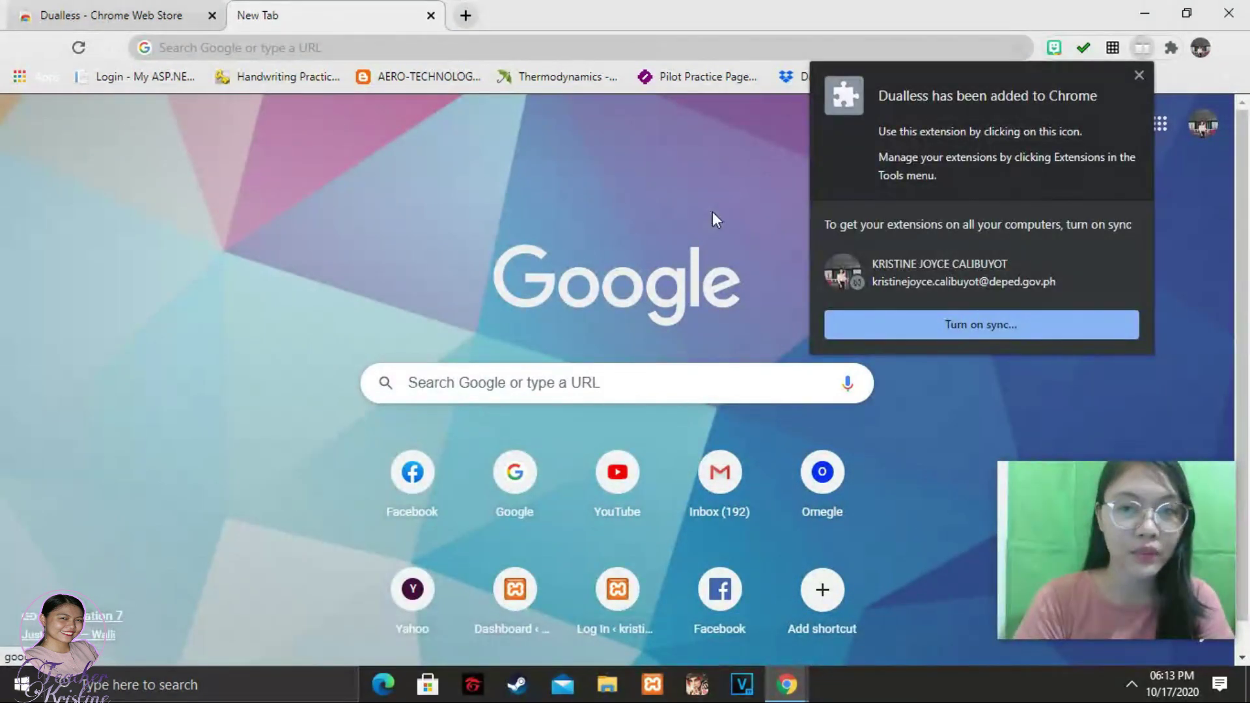
click(1140, 78)
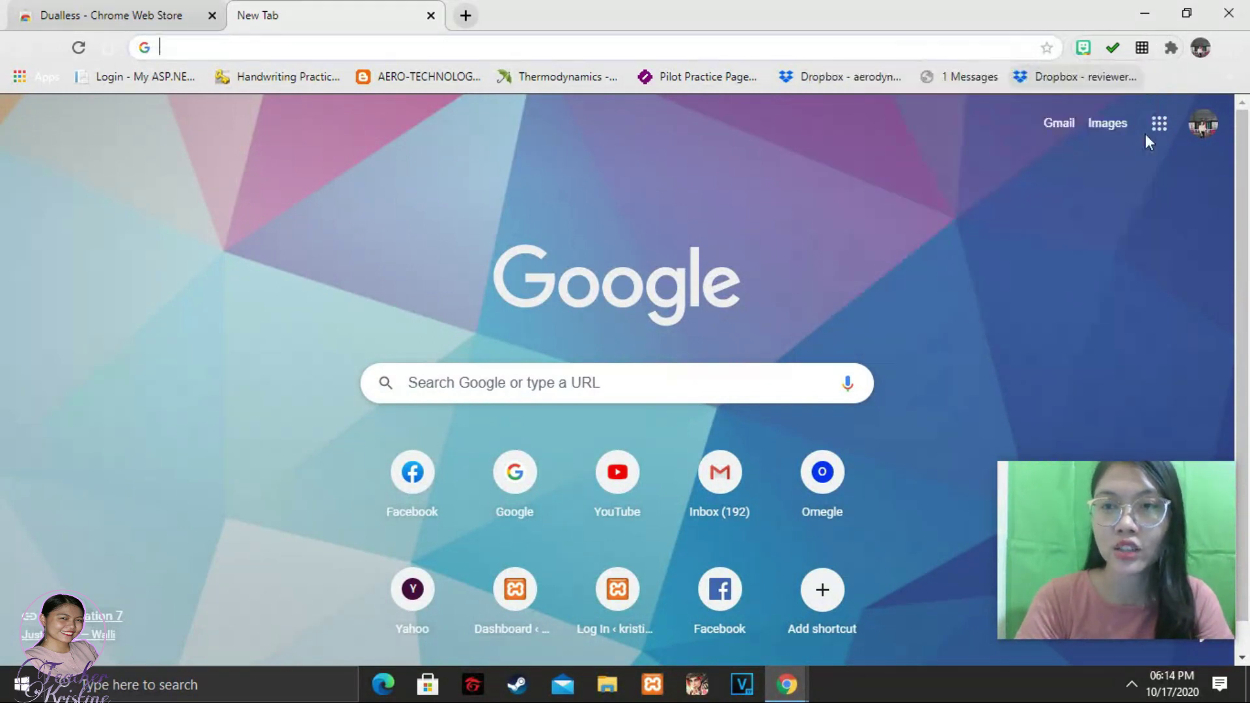
click(1160, 125)
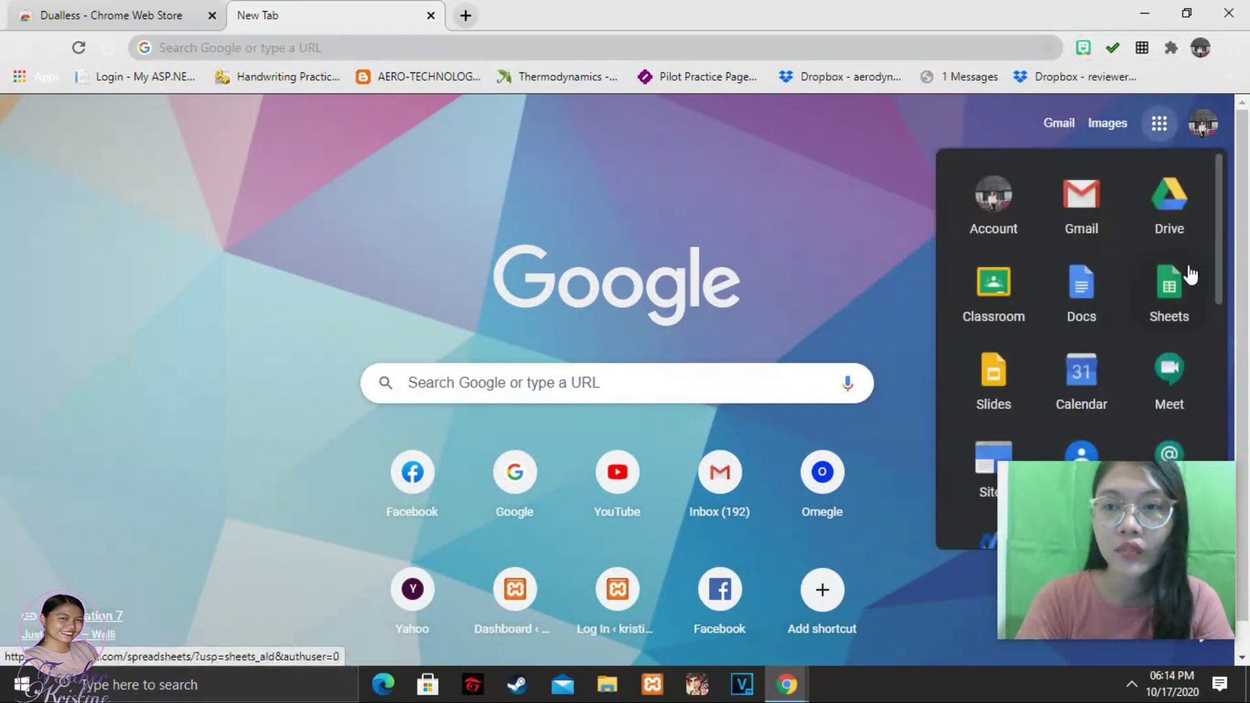
click(1153, 378)
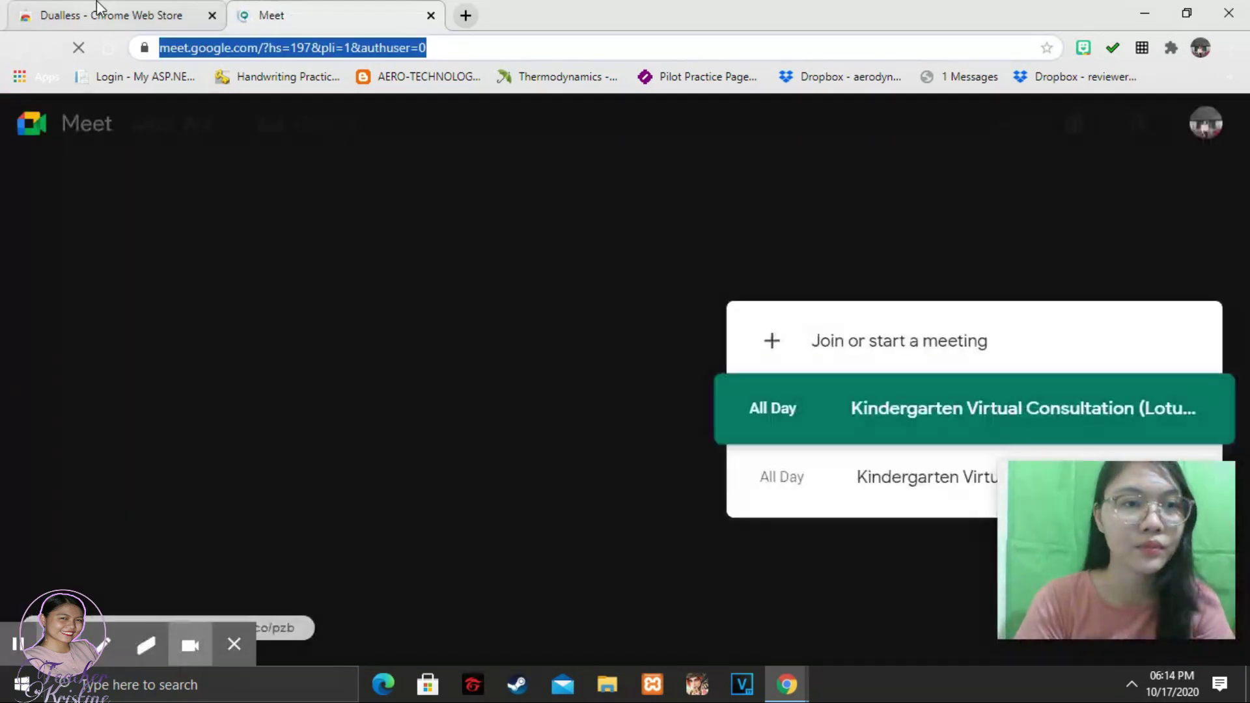
Return to the Dualless store page and pin the Dualless extension to the browser toolbar.
click(97, 8)
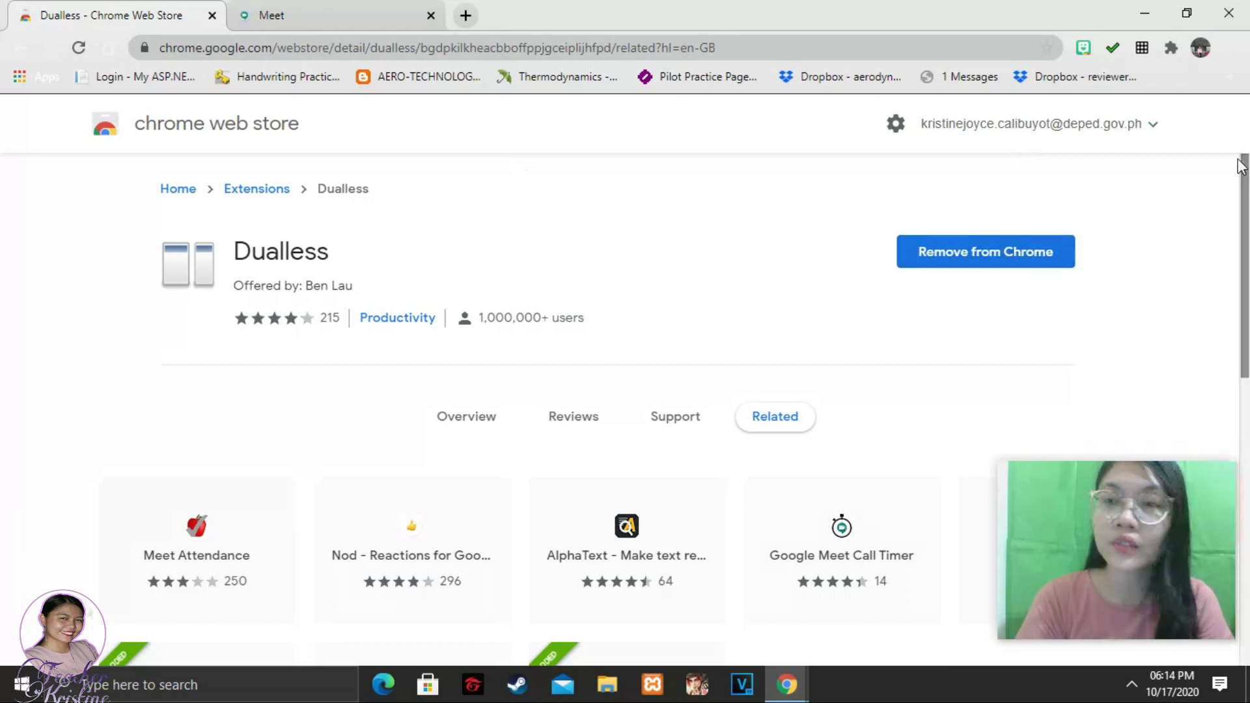
click(1171, 51)
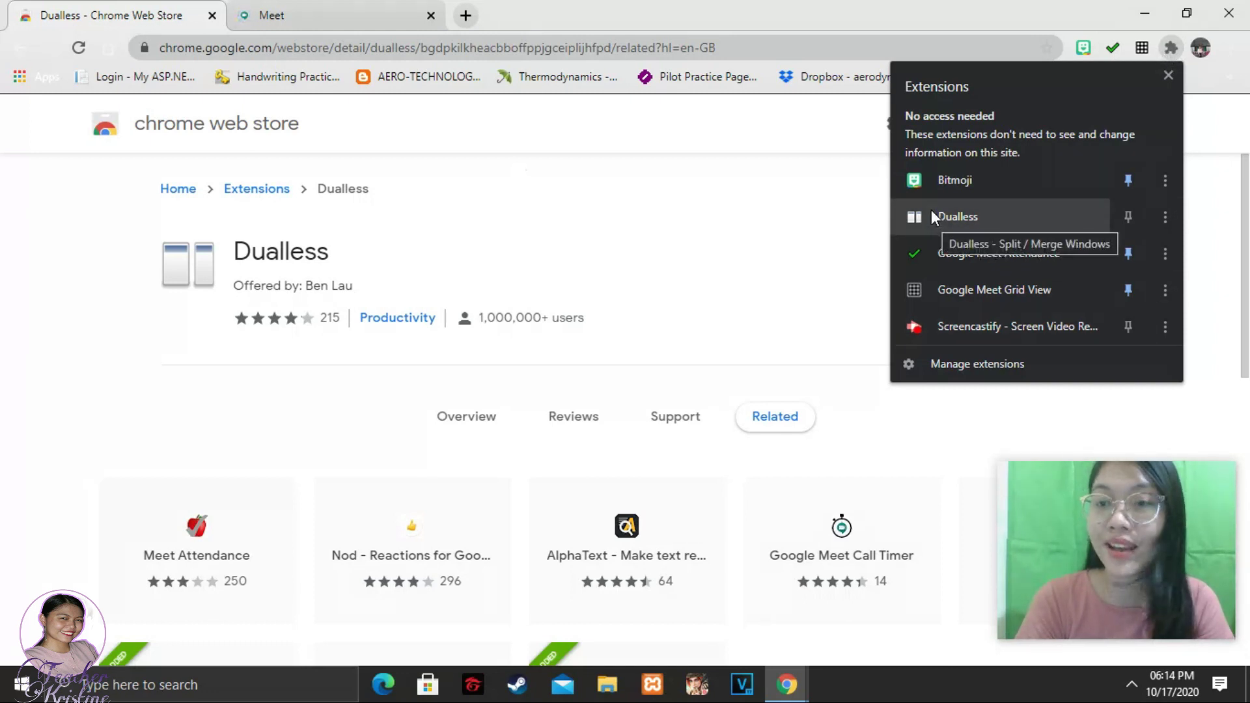
click(1127, 217)
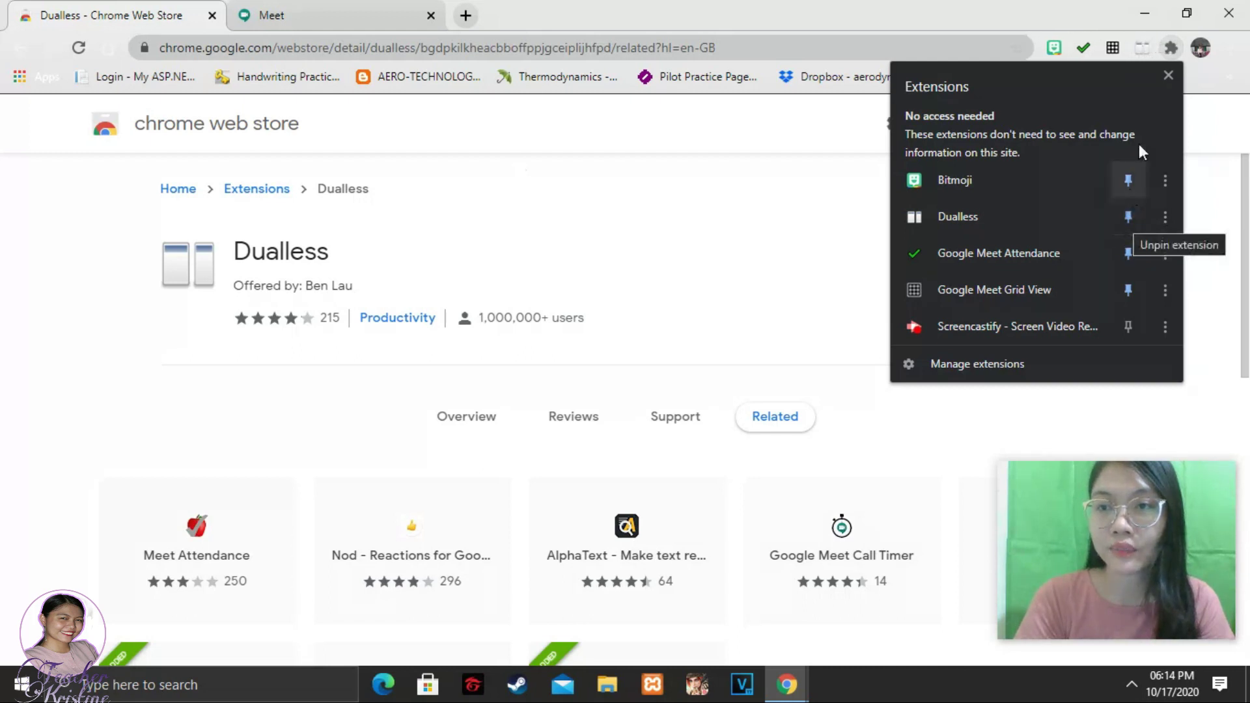
click(1170, 76)
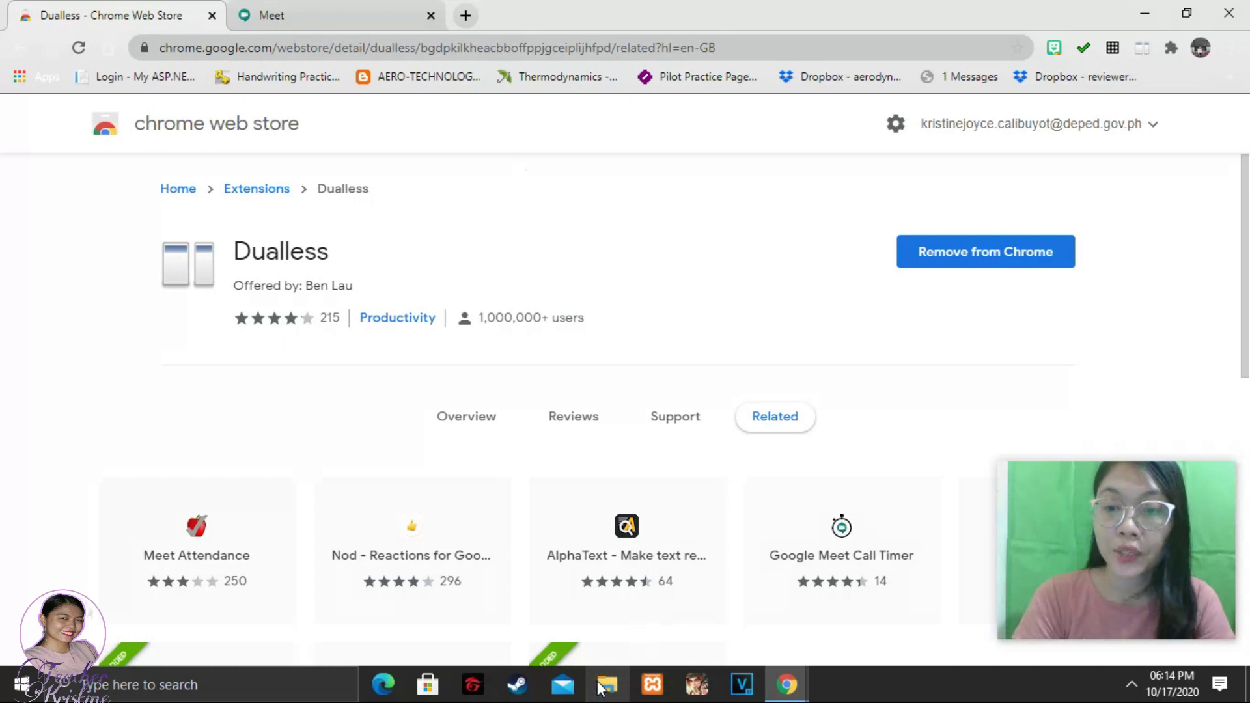
Switch to File Explorer, open the POWERPOINT Gamification folder and maximize its window.
click(615, 694)
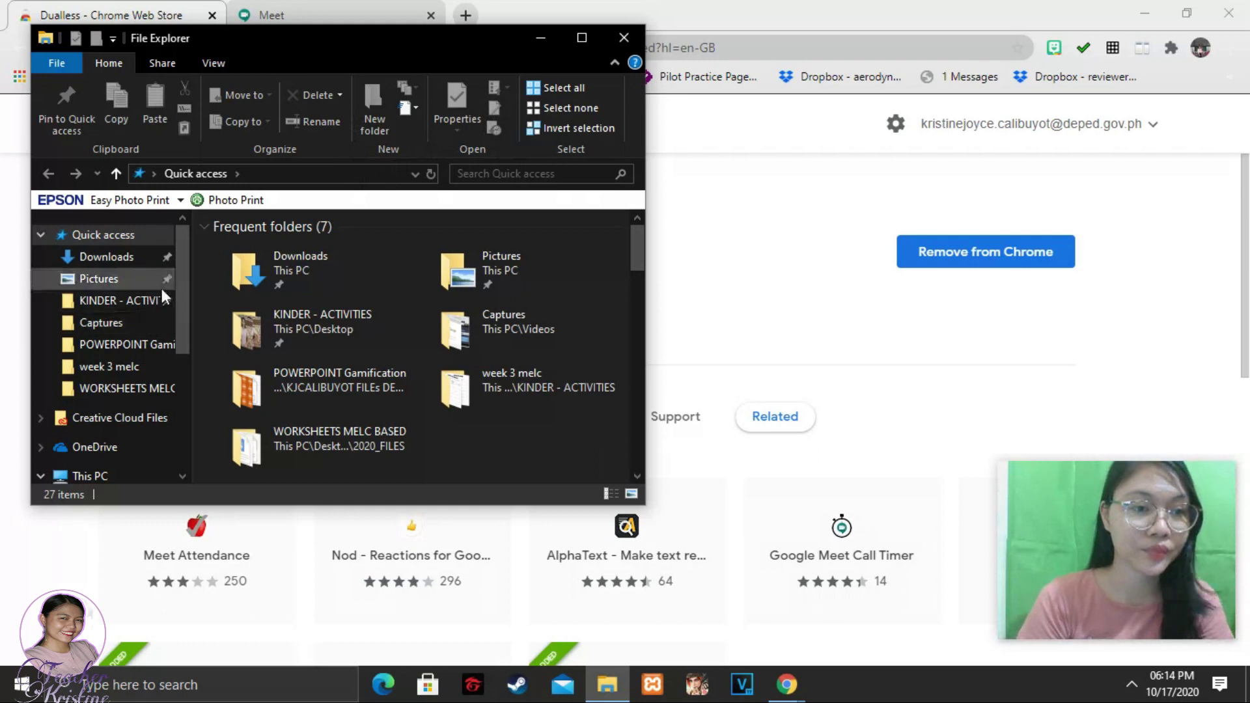
double_click(346, 384)
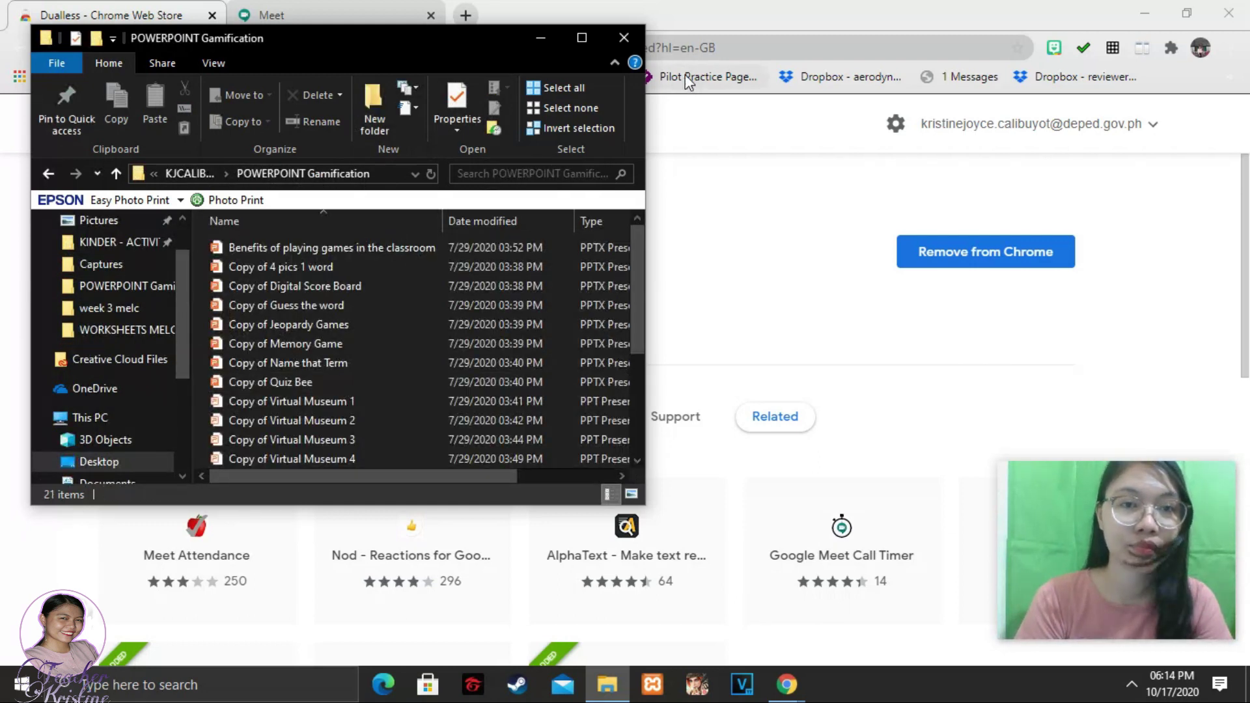
click(582, 38)
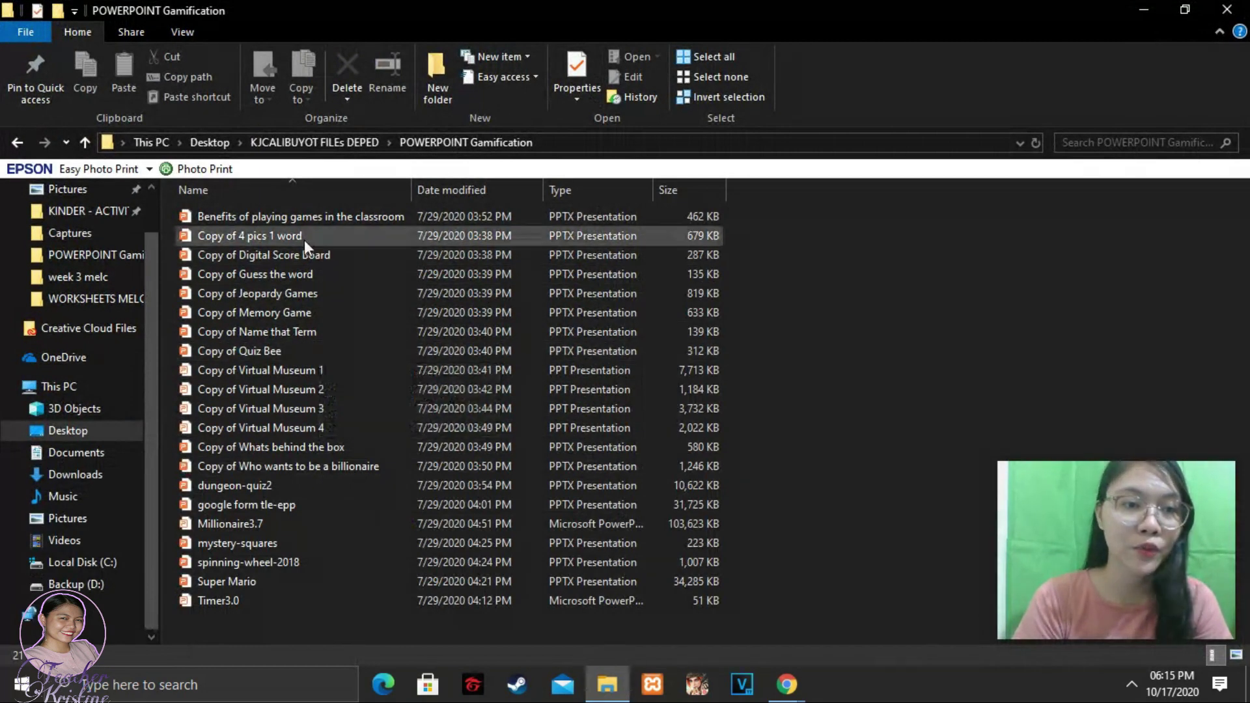
Open the presentation "Copy of 4 pics 1 word" in PowerPoint to view its slides, dismissing the activation wizard, and close it.
right_click(268, 236)
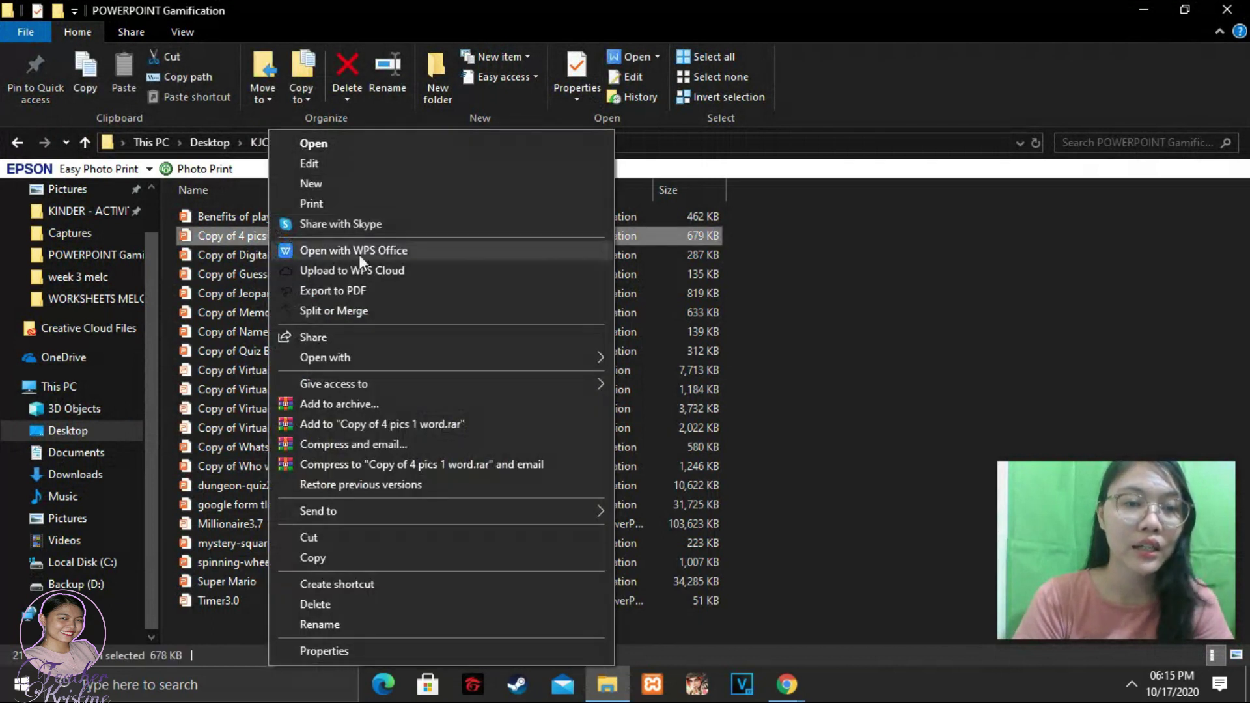
mouse_move(444, 362)
click(641, 359)
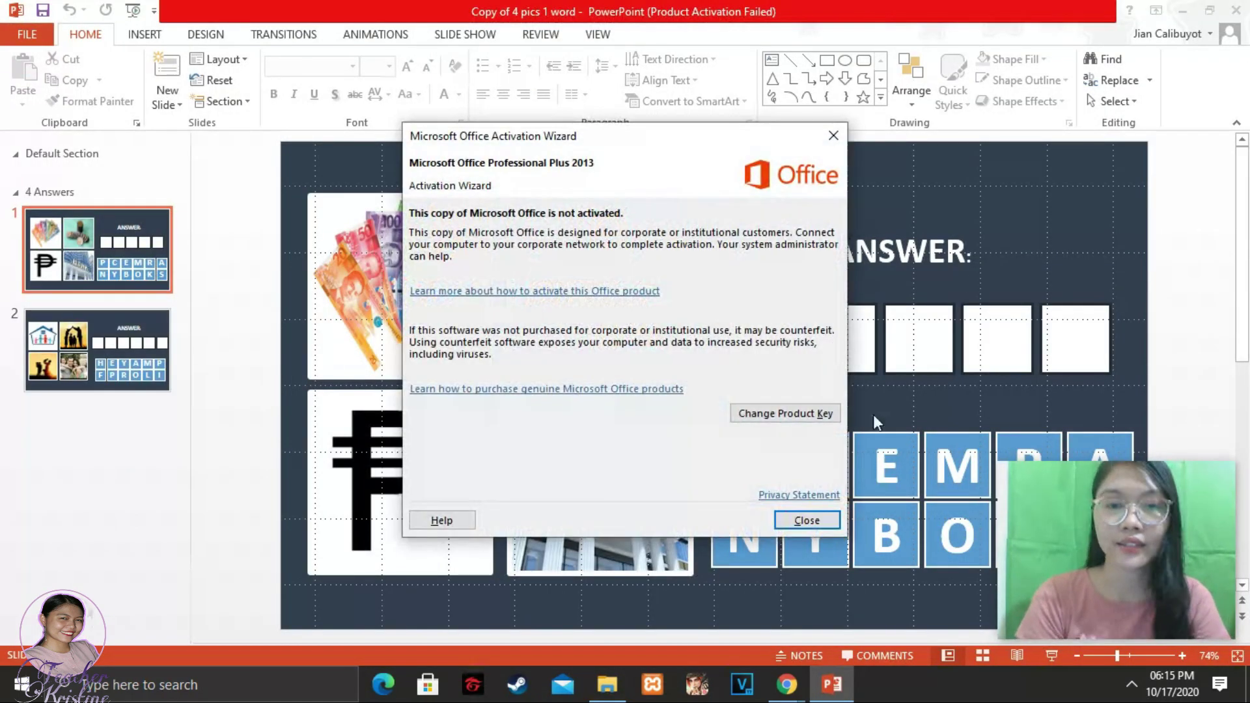
click(833, 526)
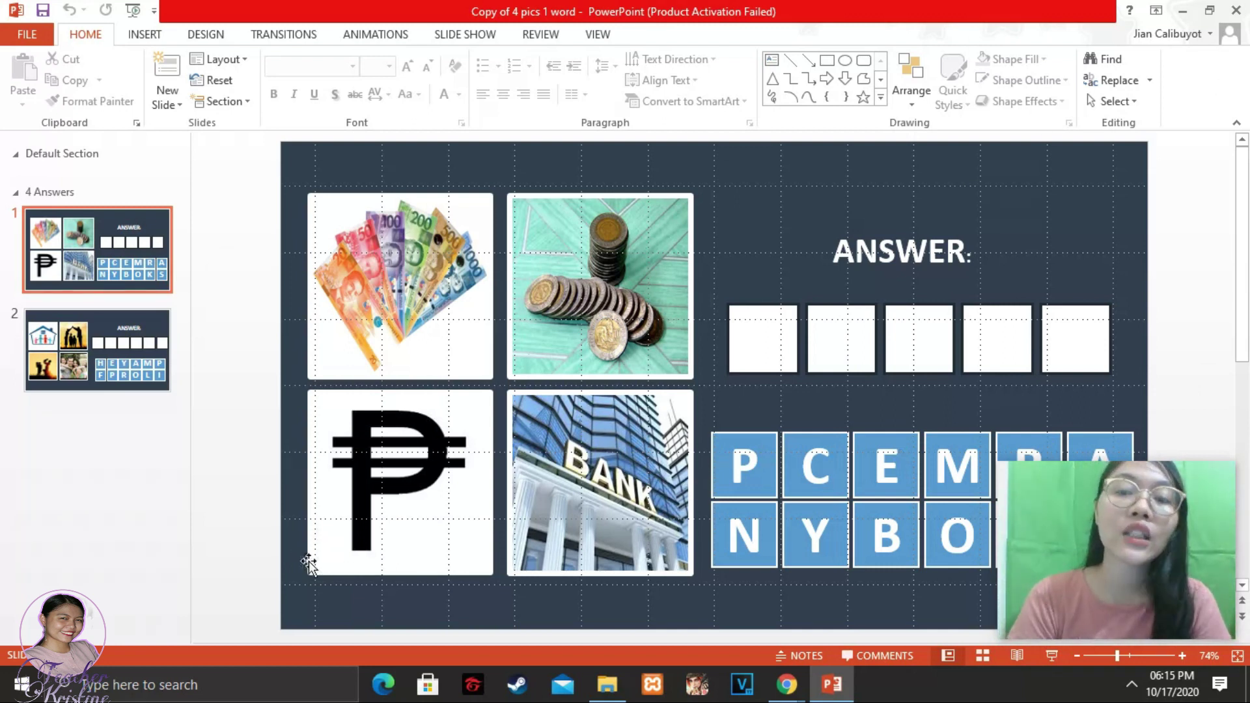
click(1234, 12)
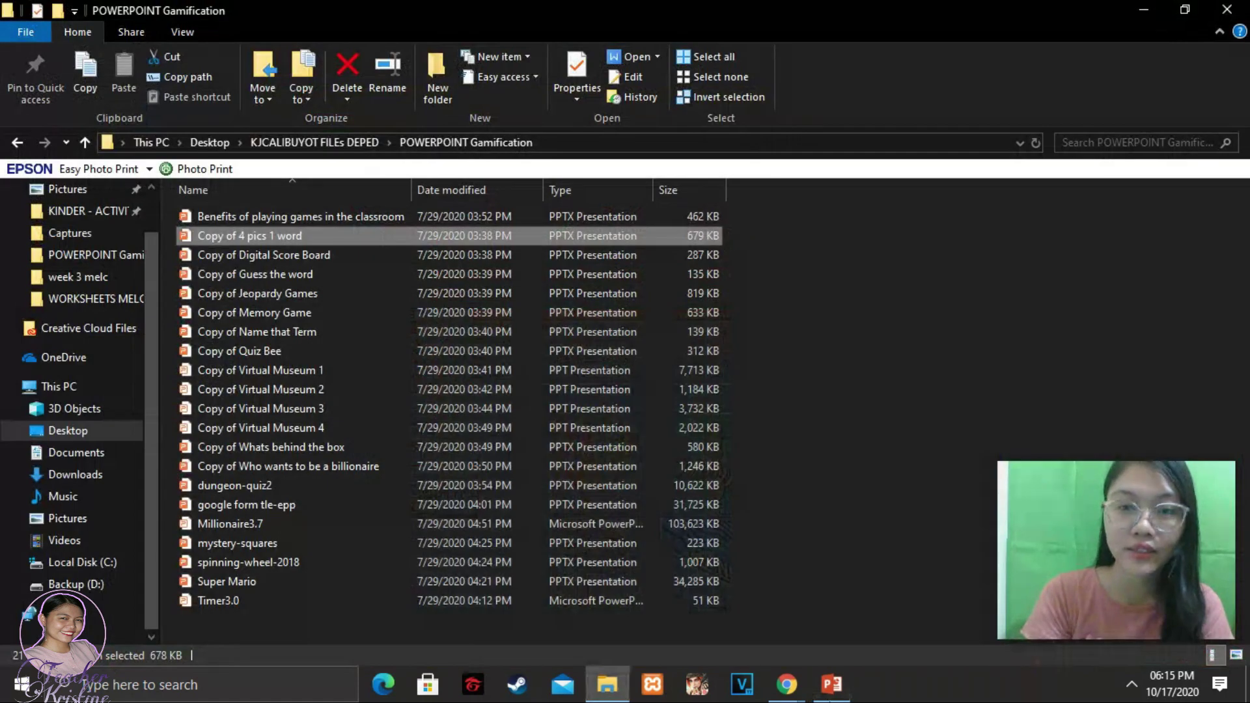
Switch back to the Chrome window and open Google Drive in a new tab.
mouse_move(789, 687)
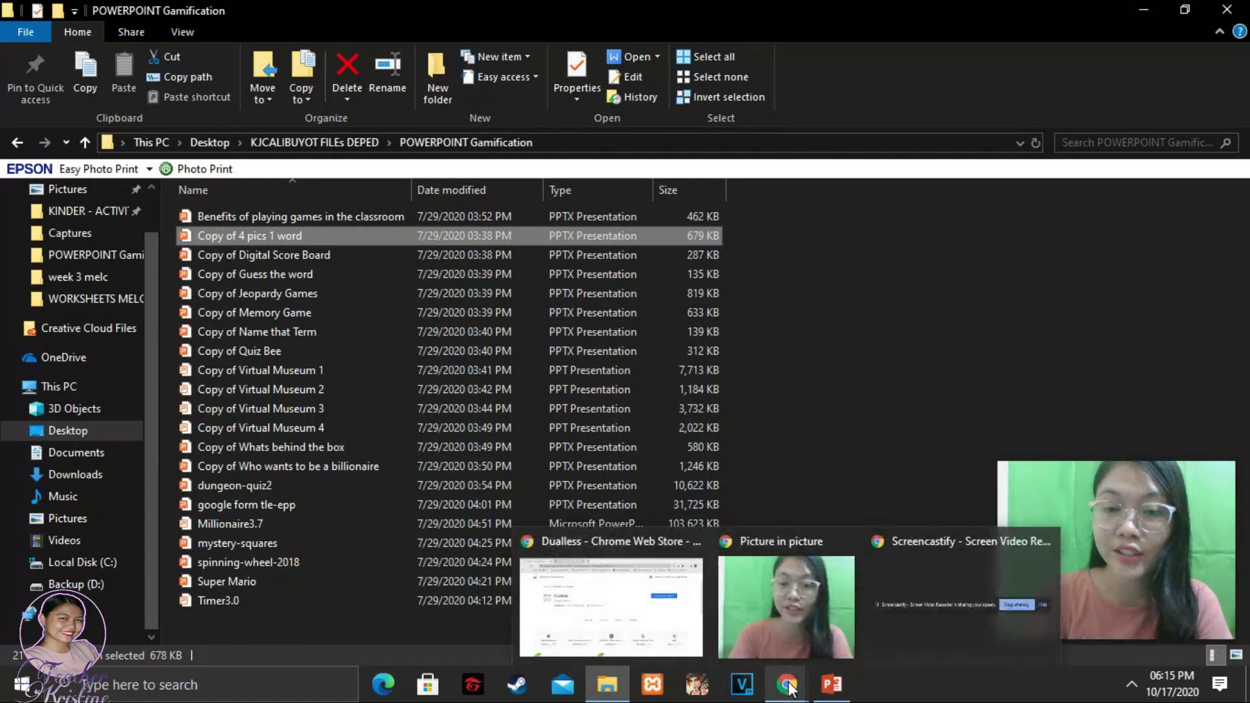
click(599, 605)
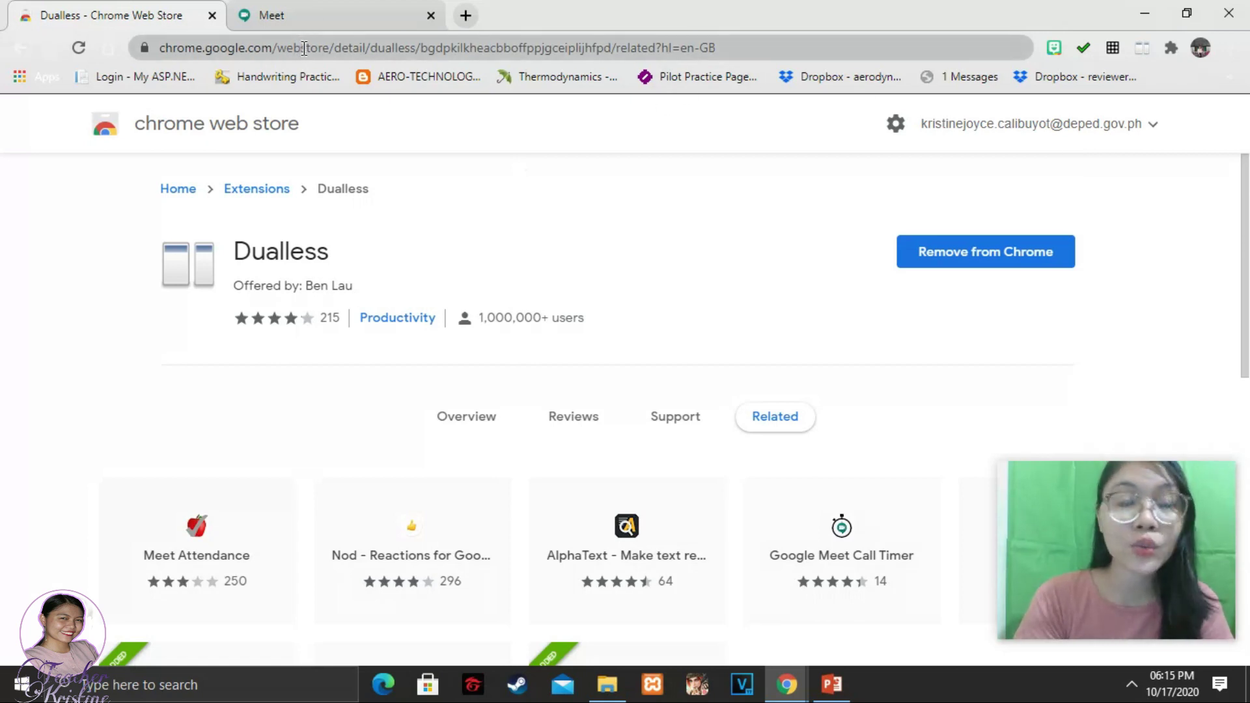
click(467, 16)
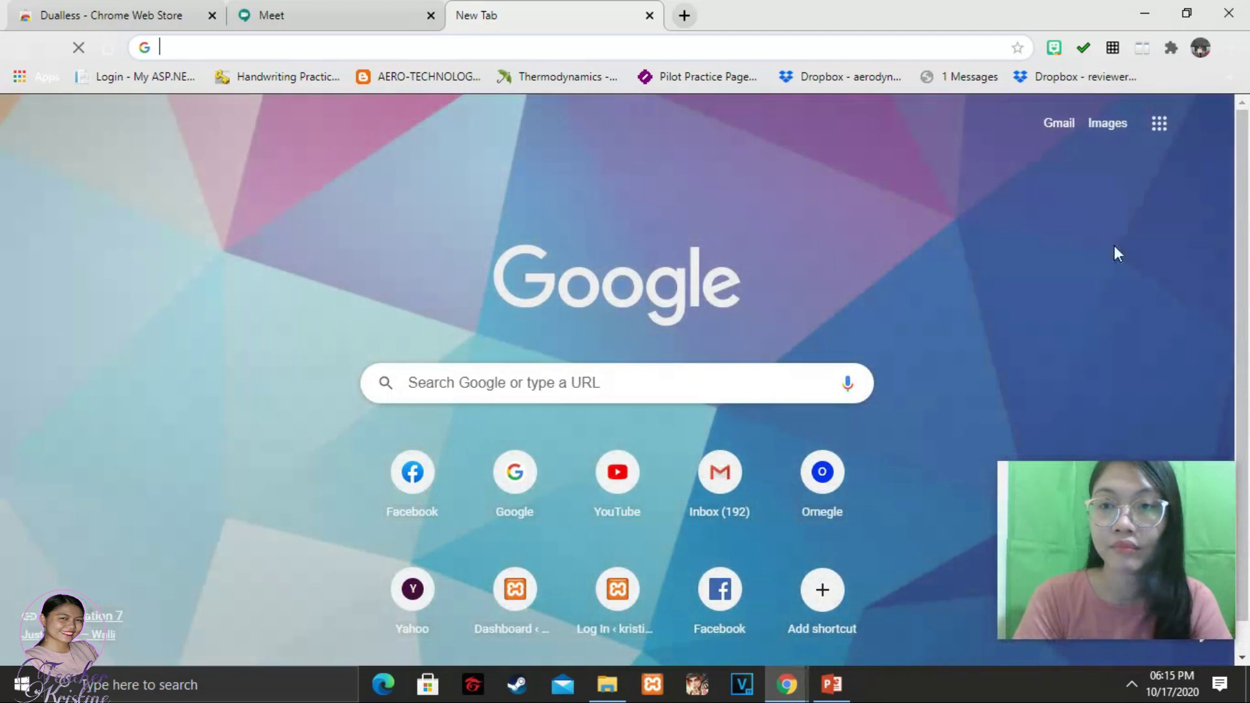
click(1160, 134)
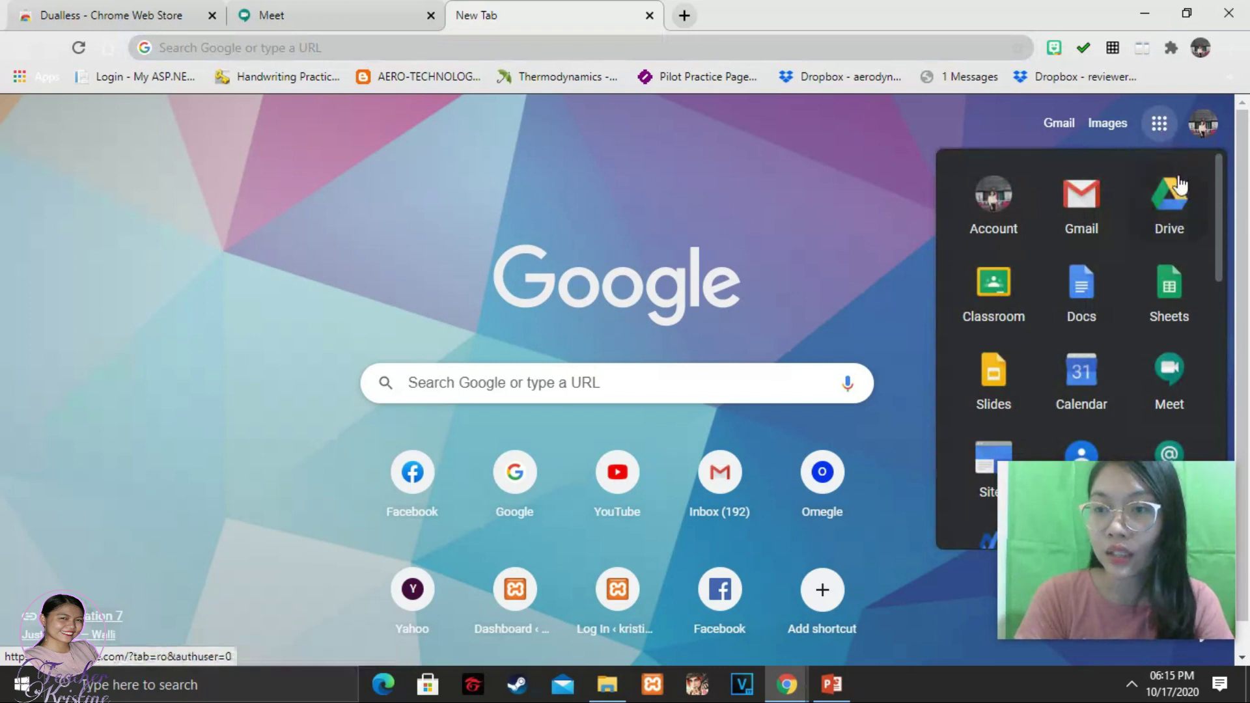
click(1169, 224)
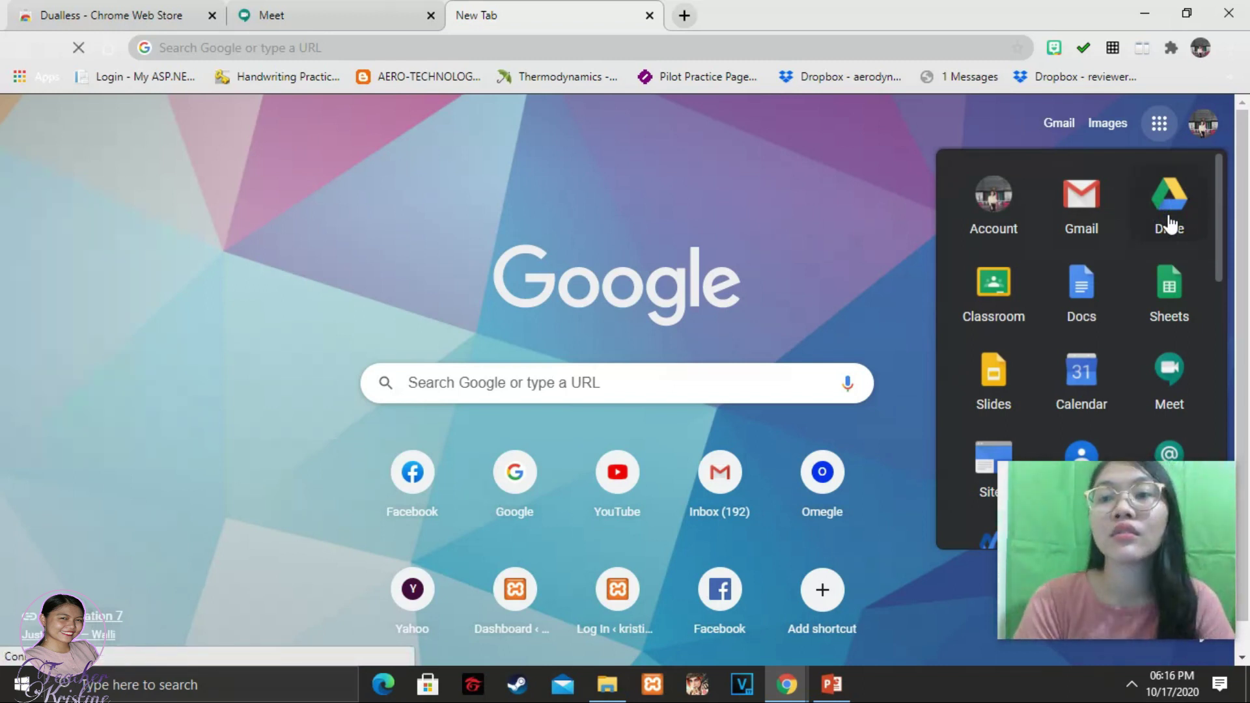
mouse_move(1073, 552)
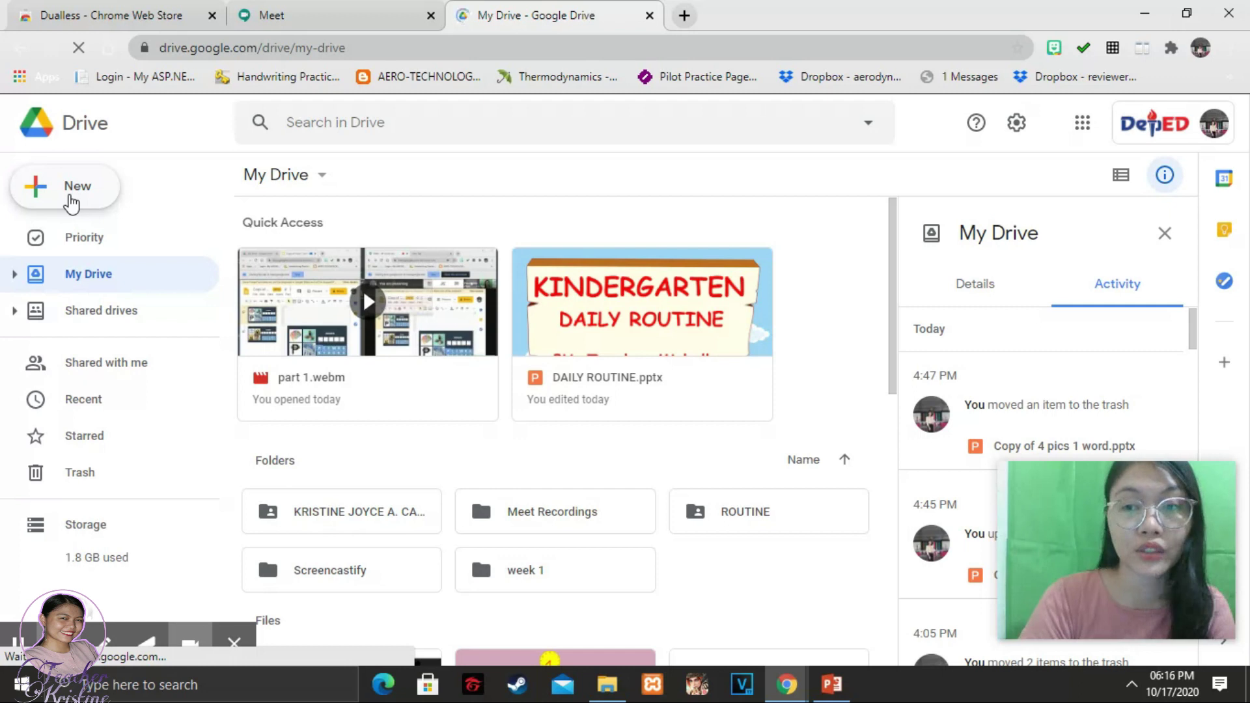
Upload the file "Copy of 4 pics 1 word" from the POWERPOINT Gamification folder to My Drive.
click(82, 191)
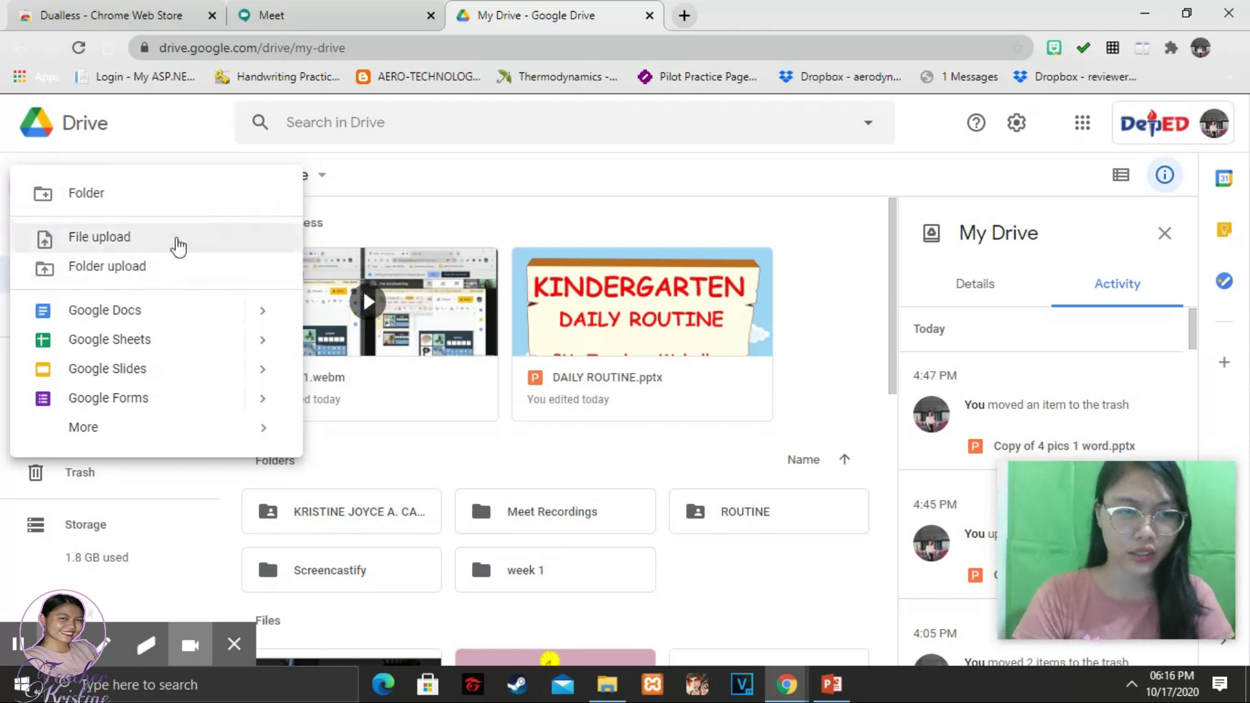
click(163, 244)
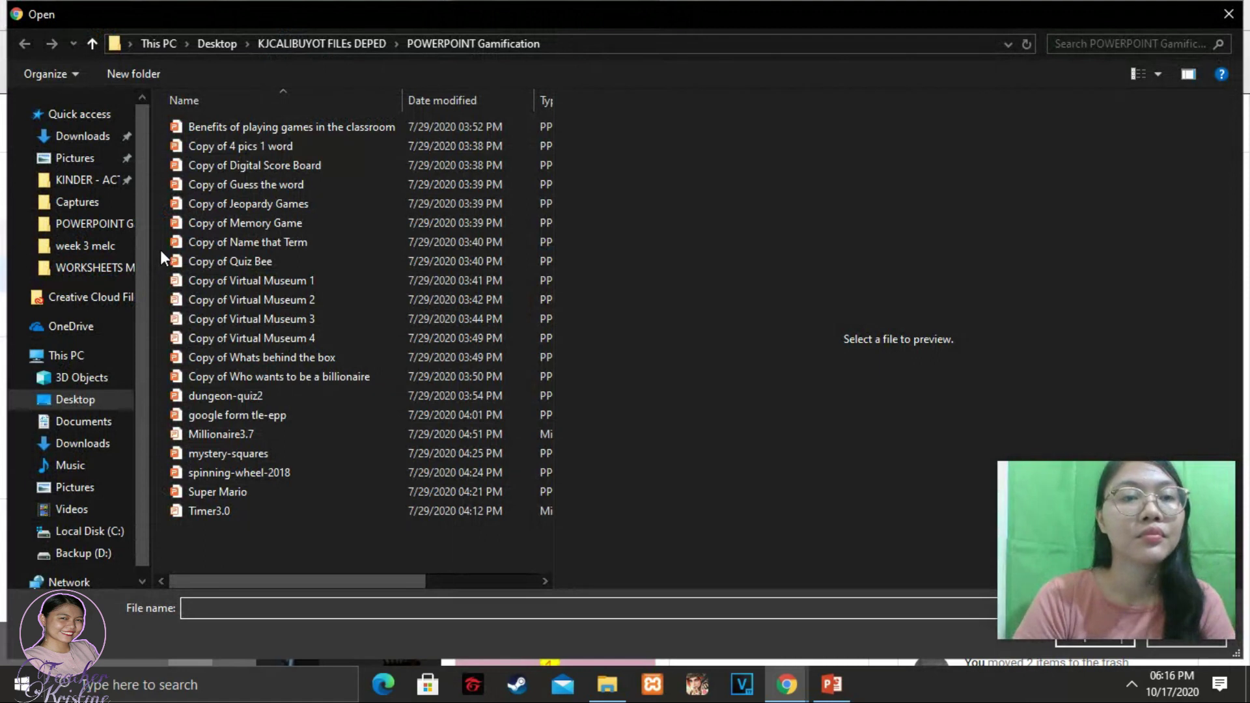
click(248, 147)
drag(1101, 571, 827, 553)
click(1088, 635)
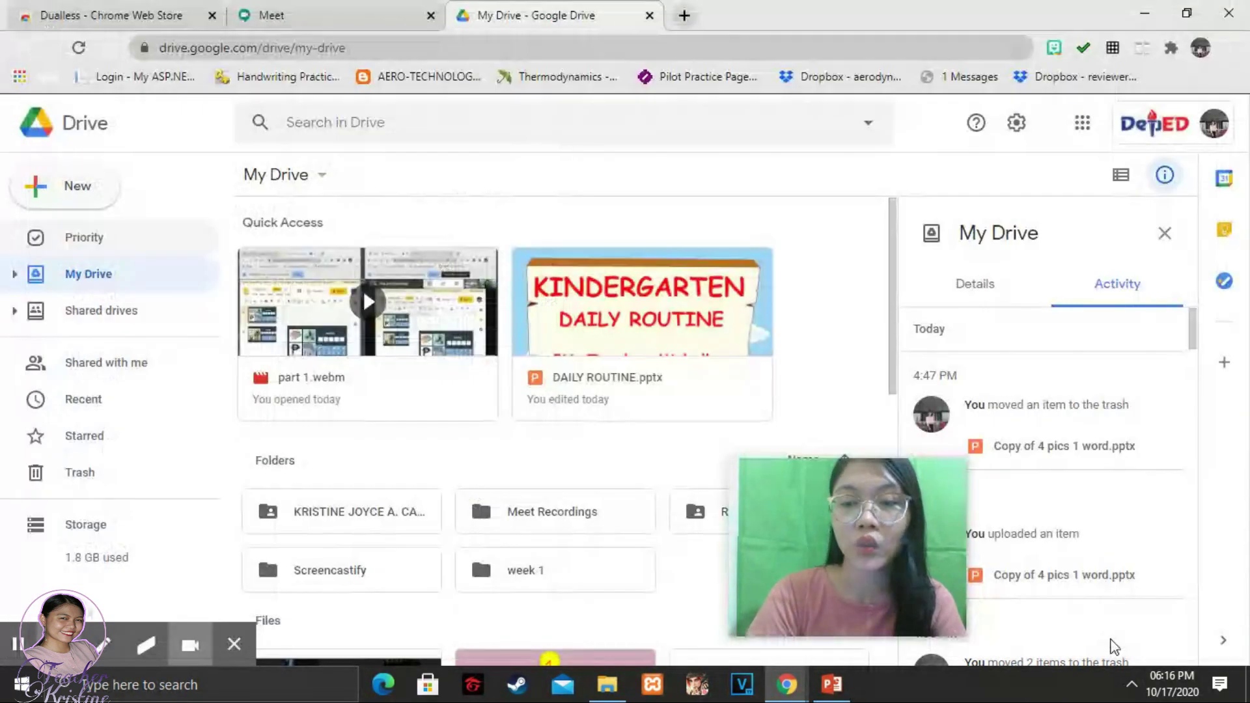
drag(873, 550, 622, 544)
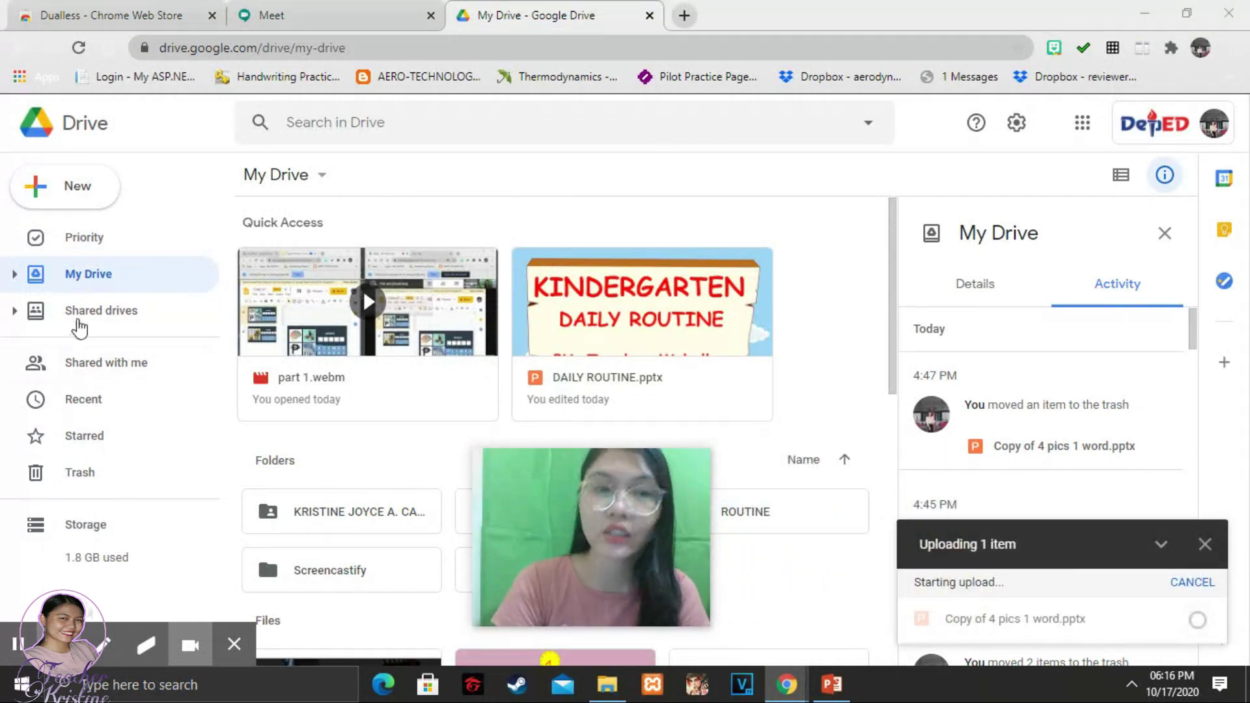
Start a meeting in Google Meet with the nickname "Google drive" and dismiss its joining info.
click(298, 12)
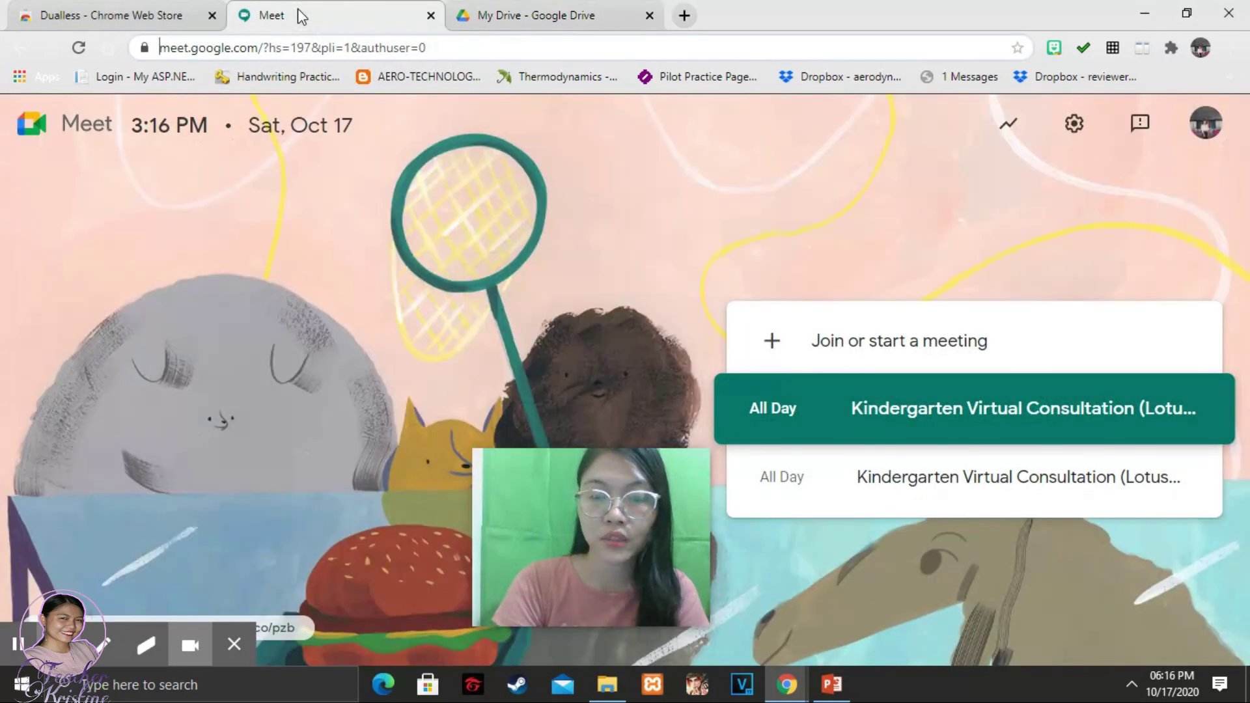
click(911, 350)
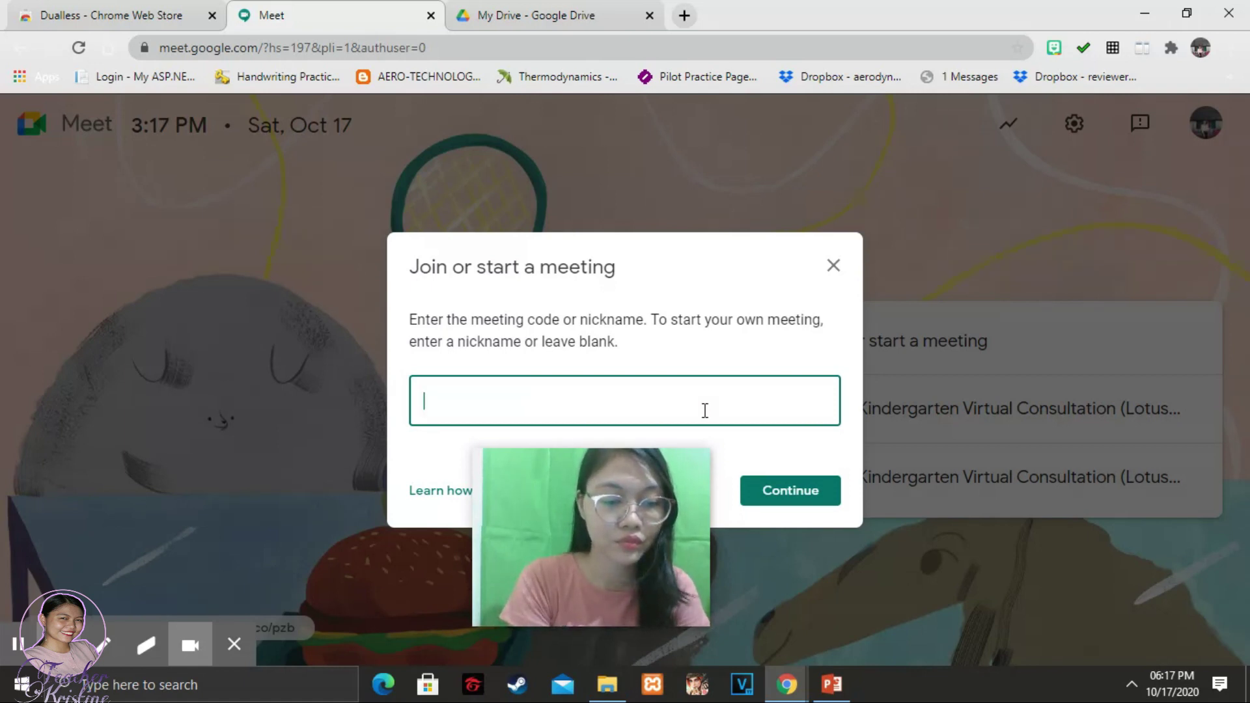
text(ood)
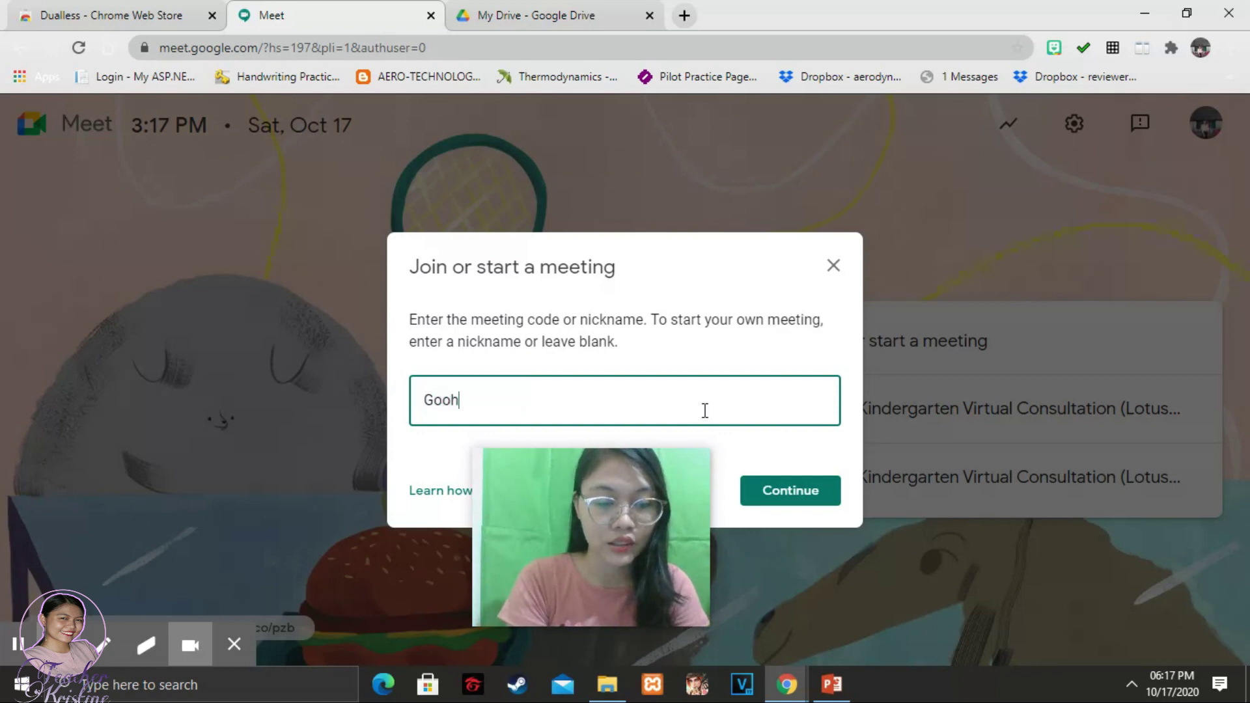
text(gle)
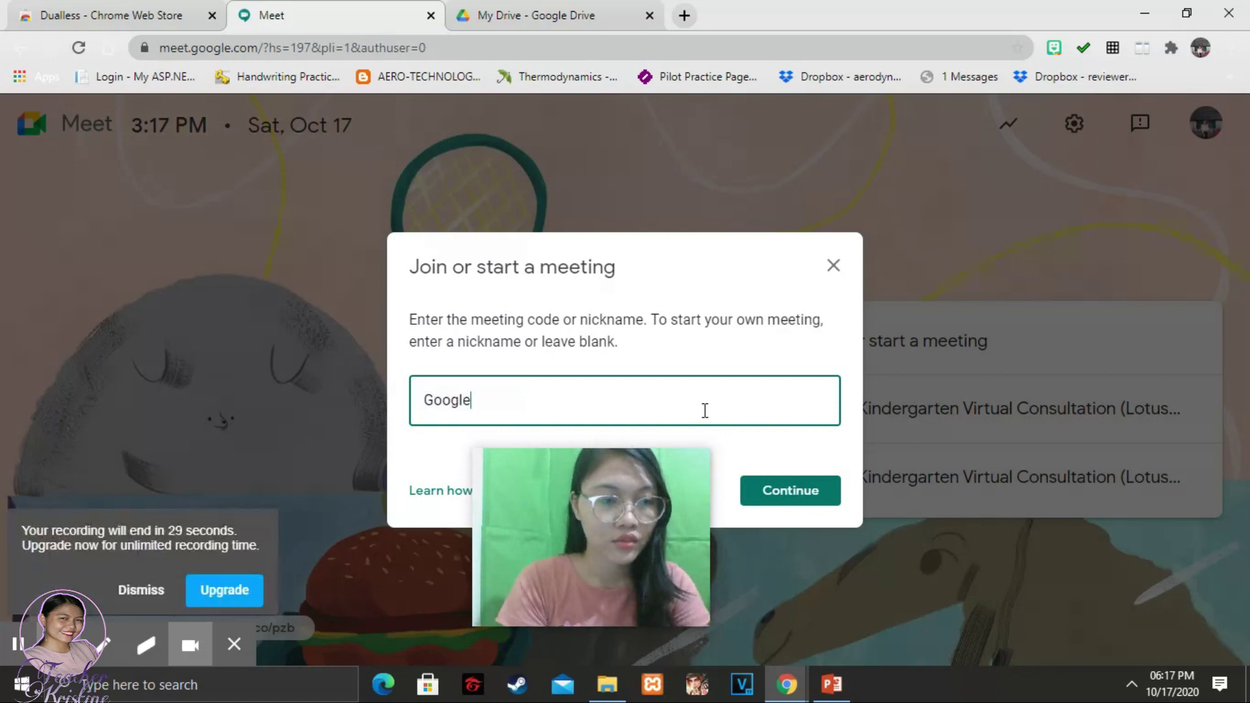
text( dr)
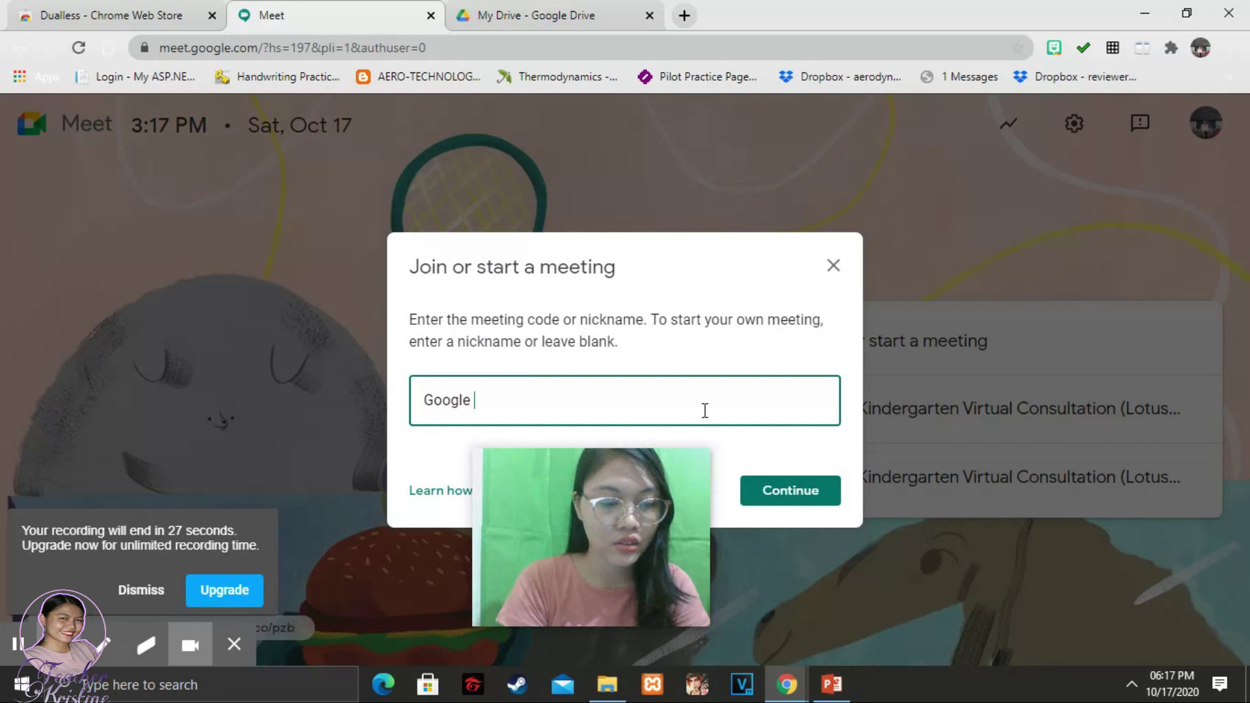
text(ive)
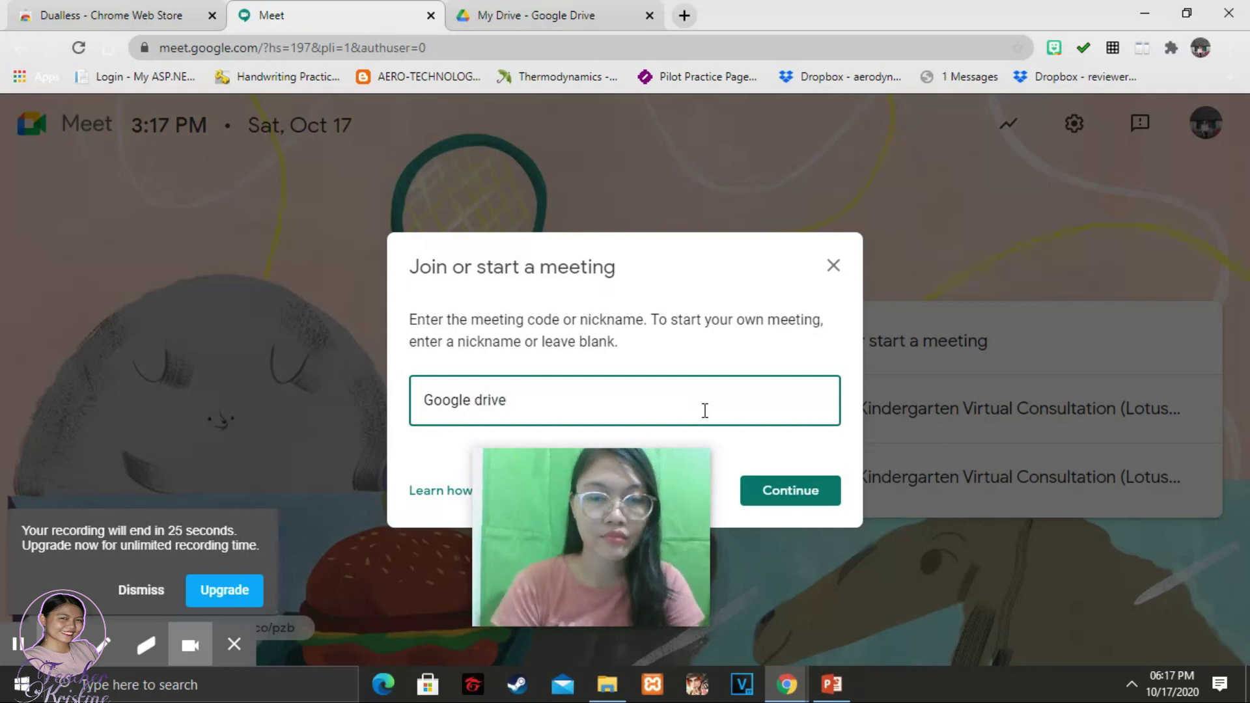
click(781, 492)
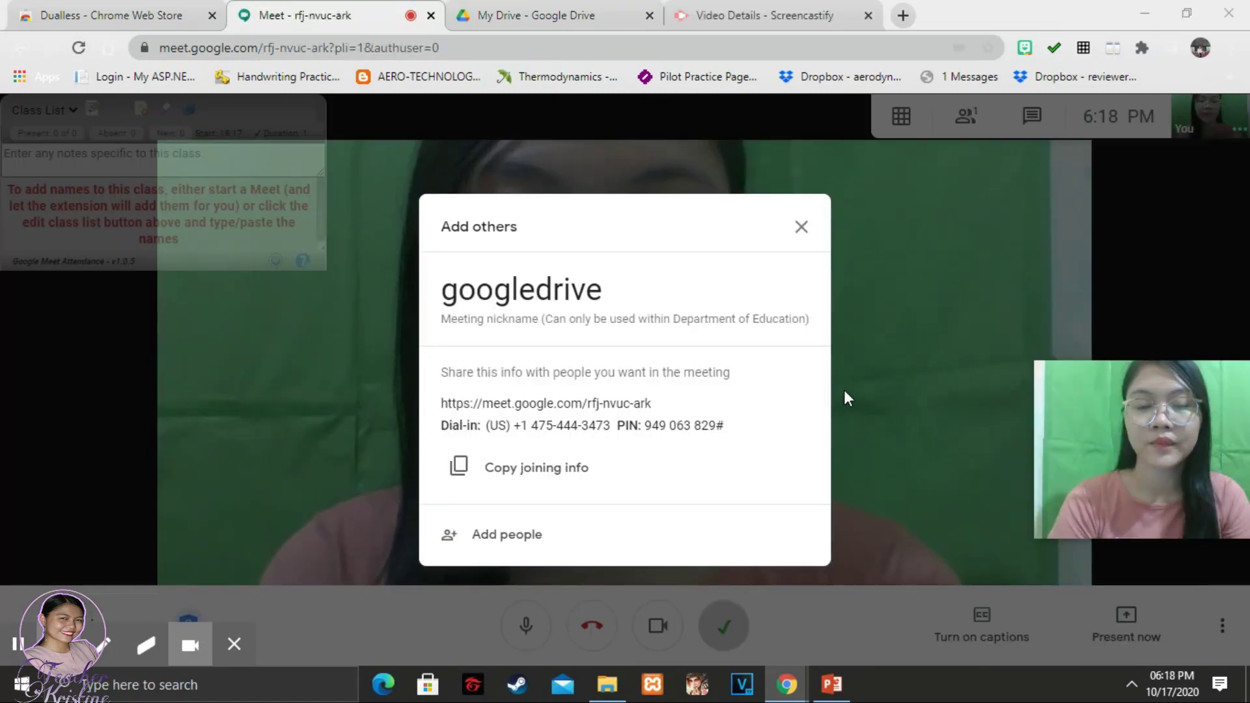
click(803, 229)
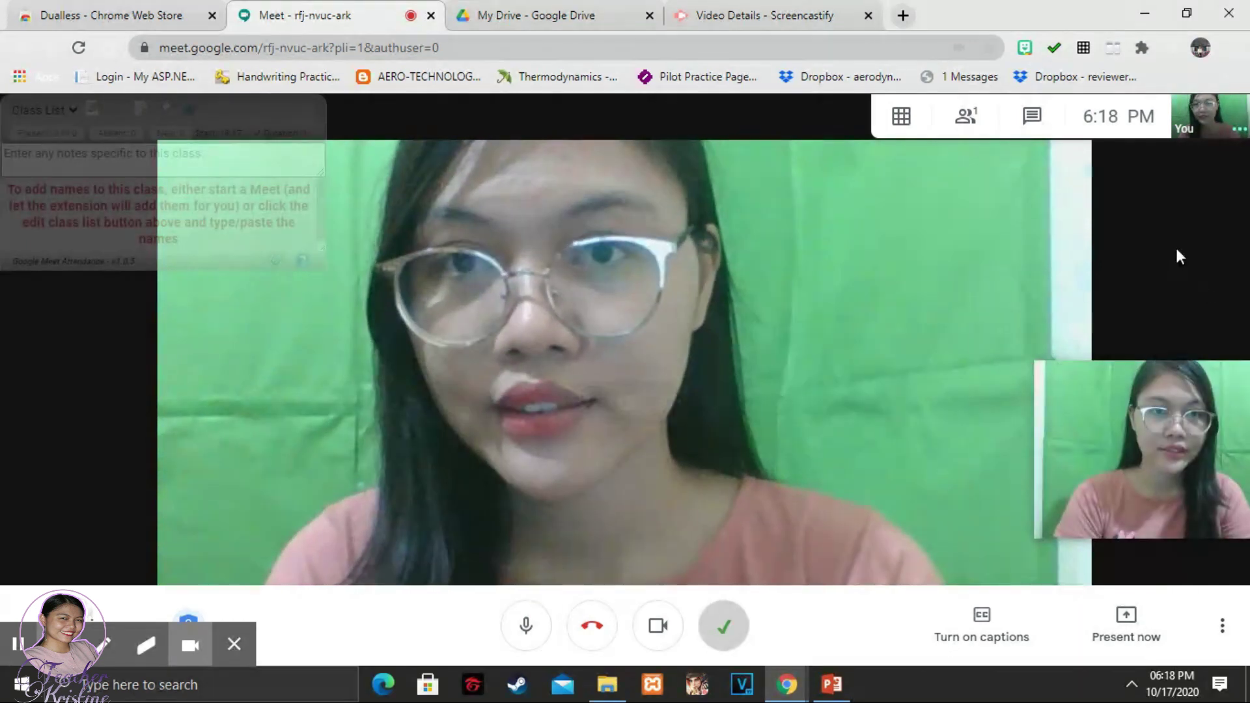
mouse_move(605, 425)
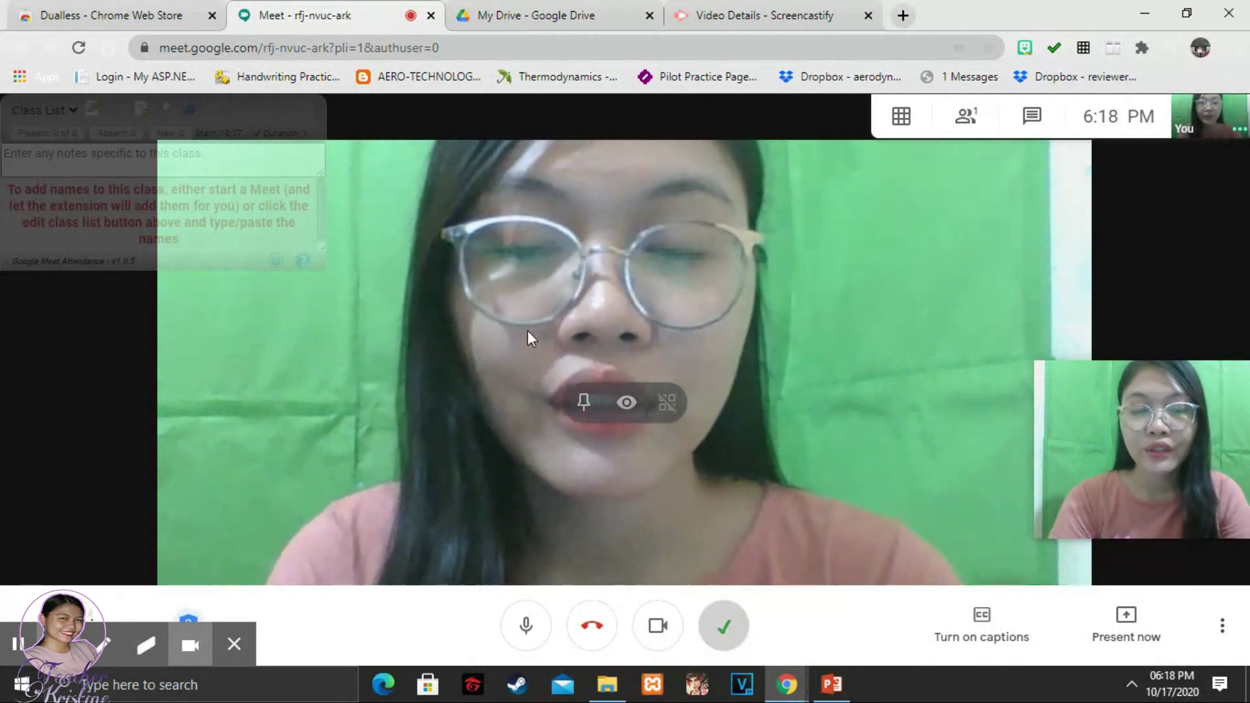
Open the uploaded file "Copy of 4 pics 1 word.pptx" from Google Drive in Google Slides.
click(502, 9)
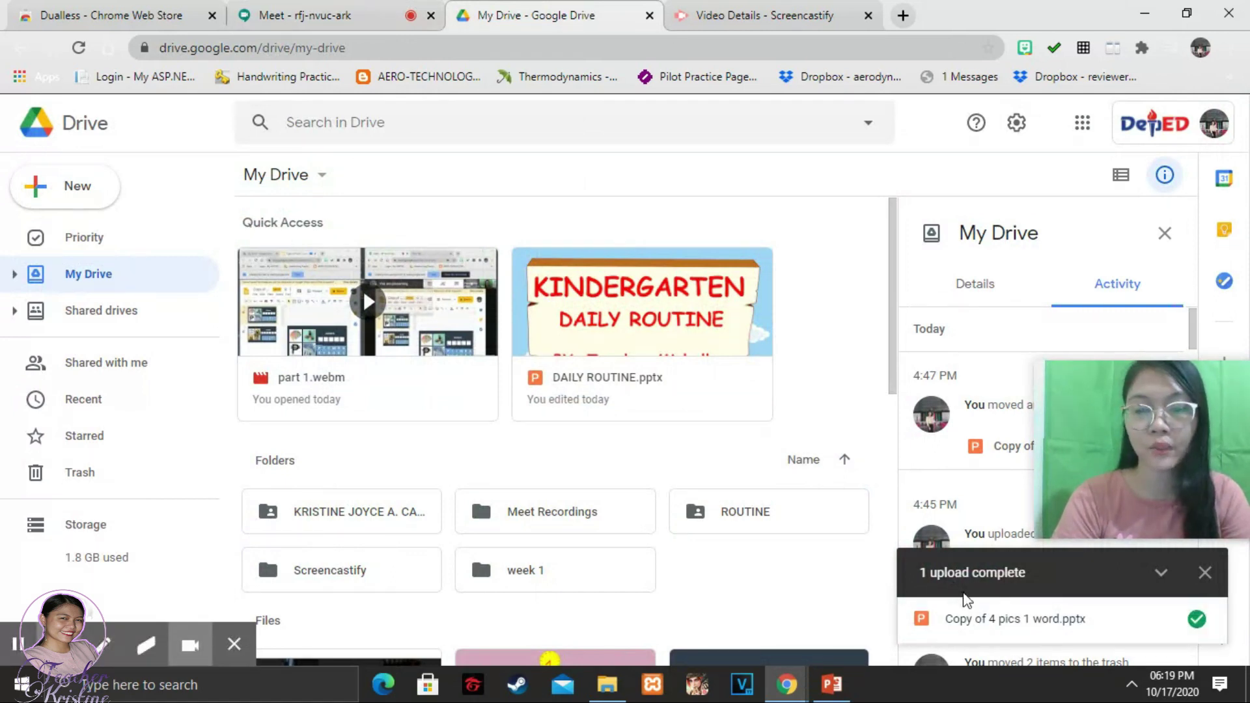
mouse_move(996, 612)
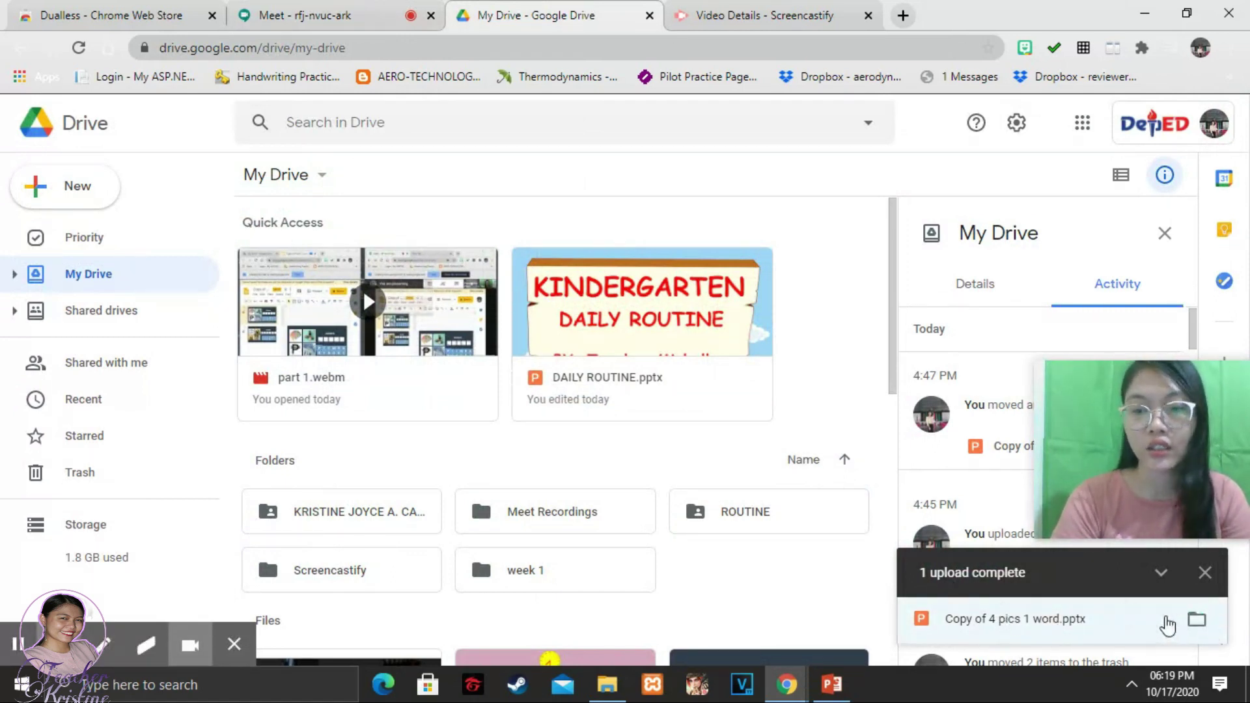
click(1167, 622)
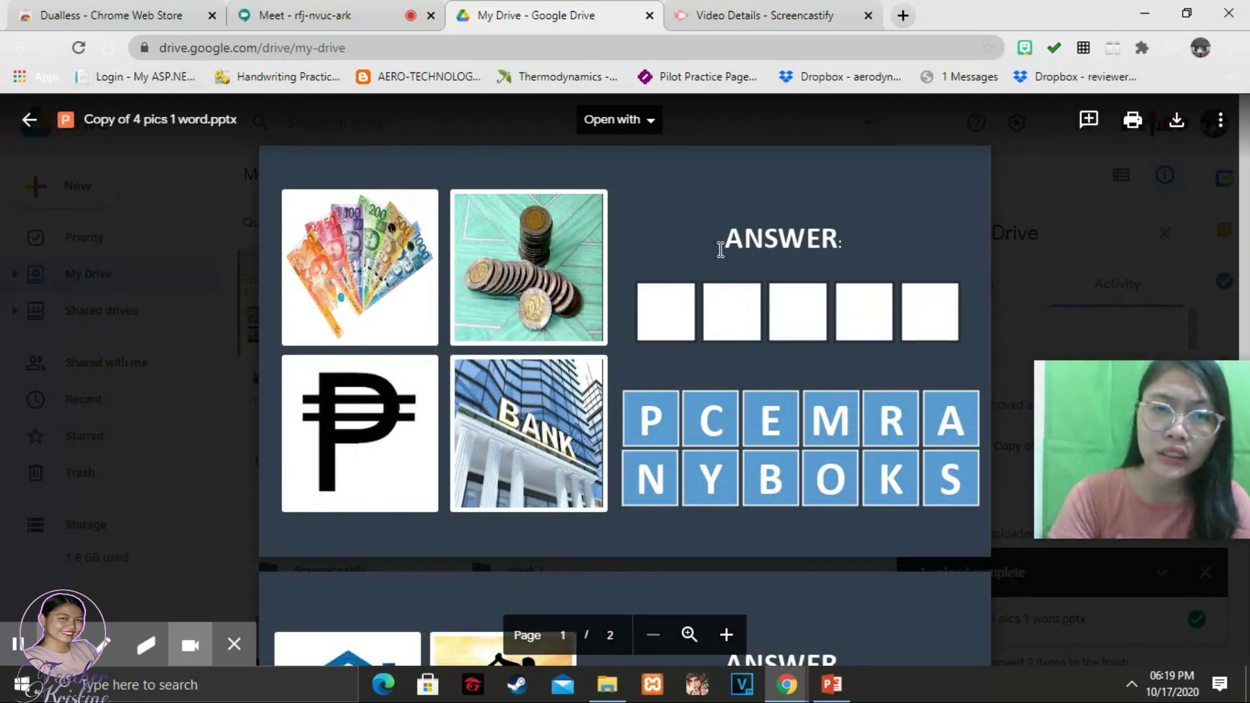
click(616, 123)
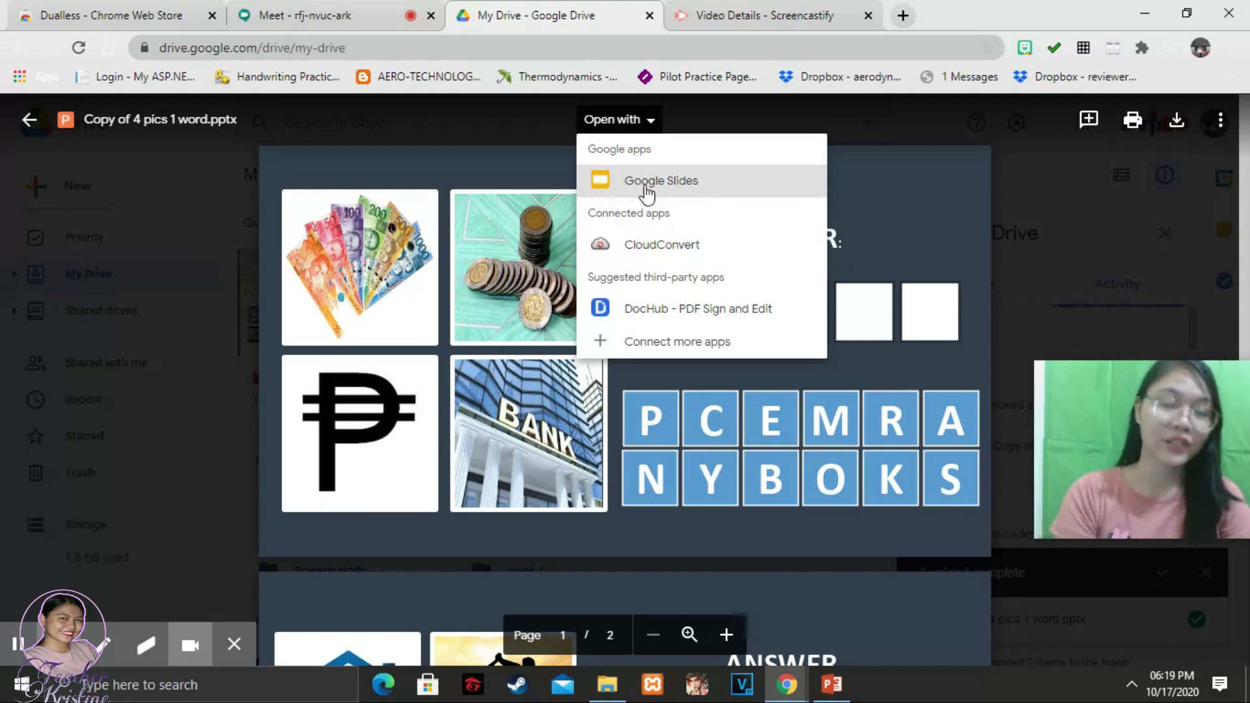
click(699, 195)
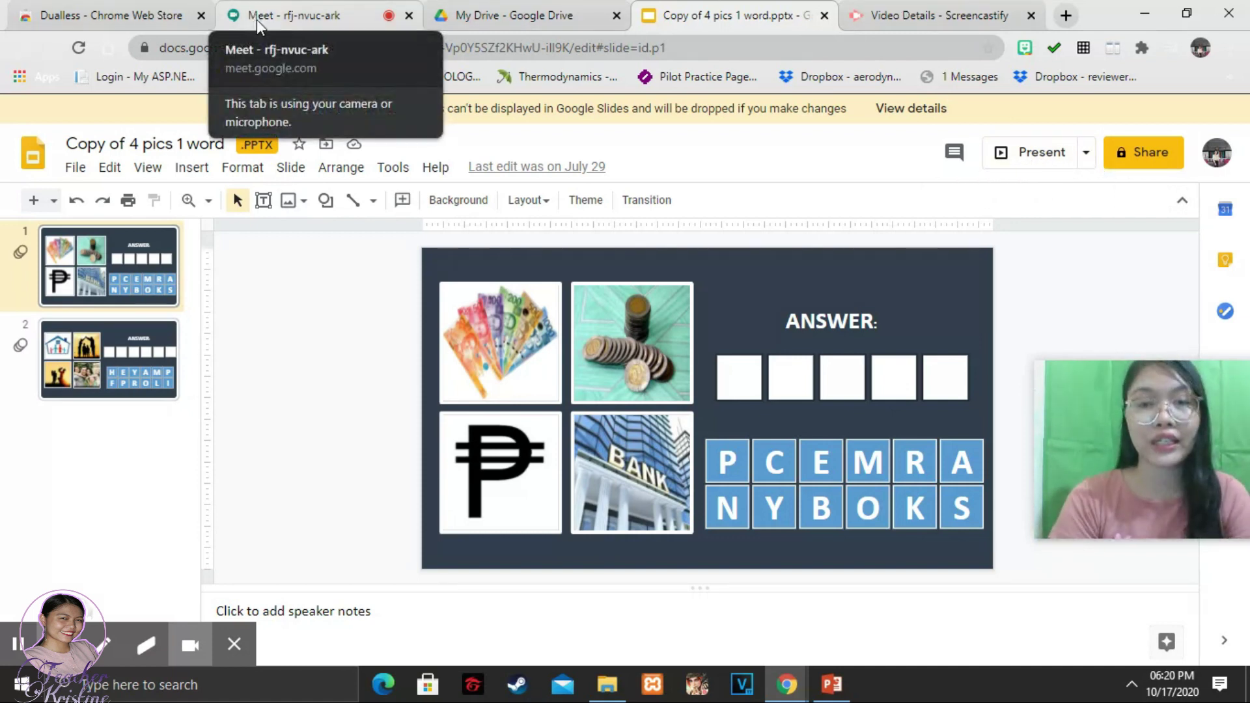
Present the Chrome tab "Copy of 4 pics 1 word.pptx - Google Slides" in the Meet call with audio shared.
click(276, 19)
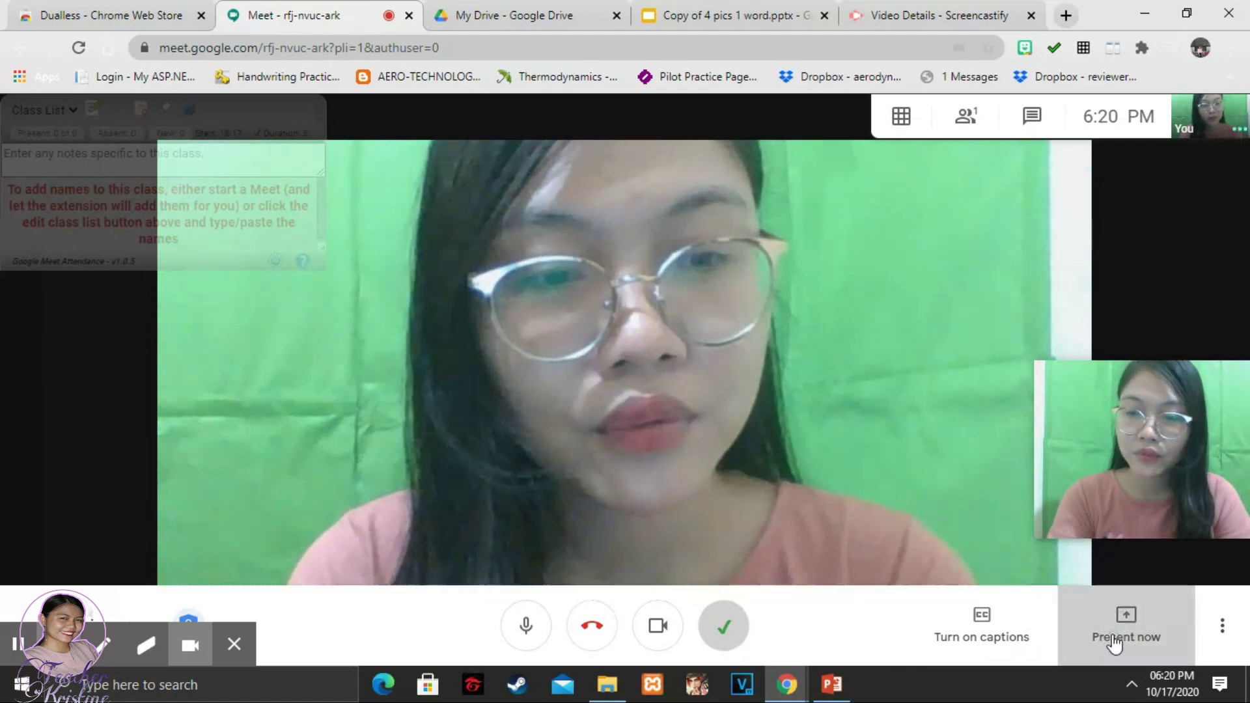
click(1115, 642)
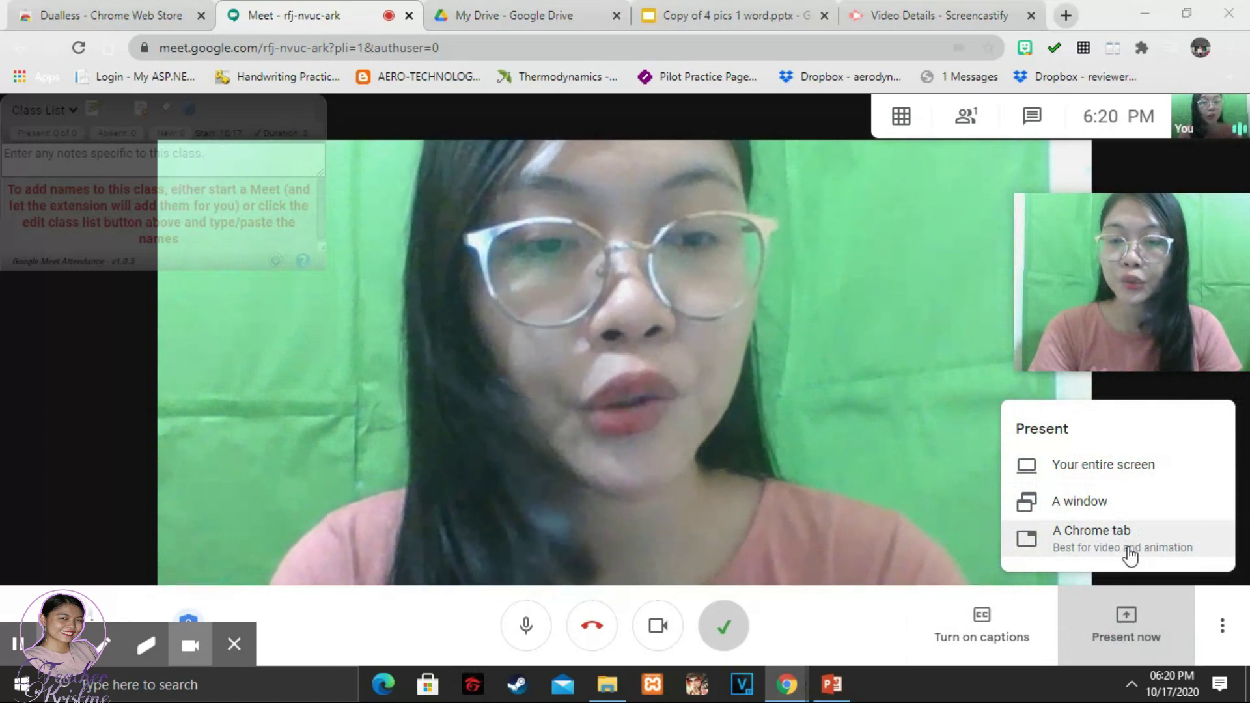
click(1122, 558)
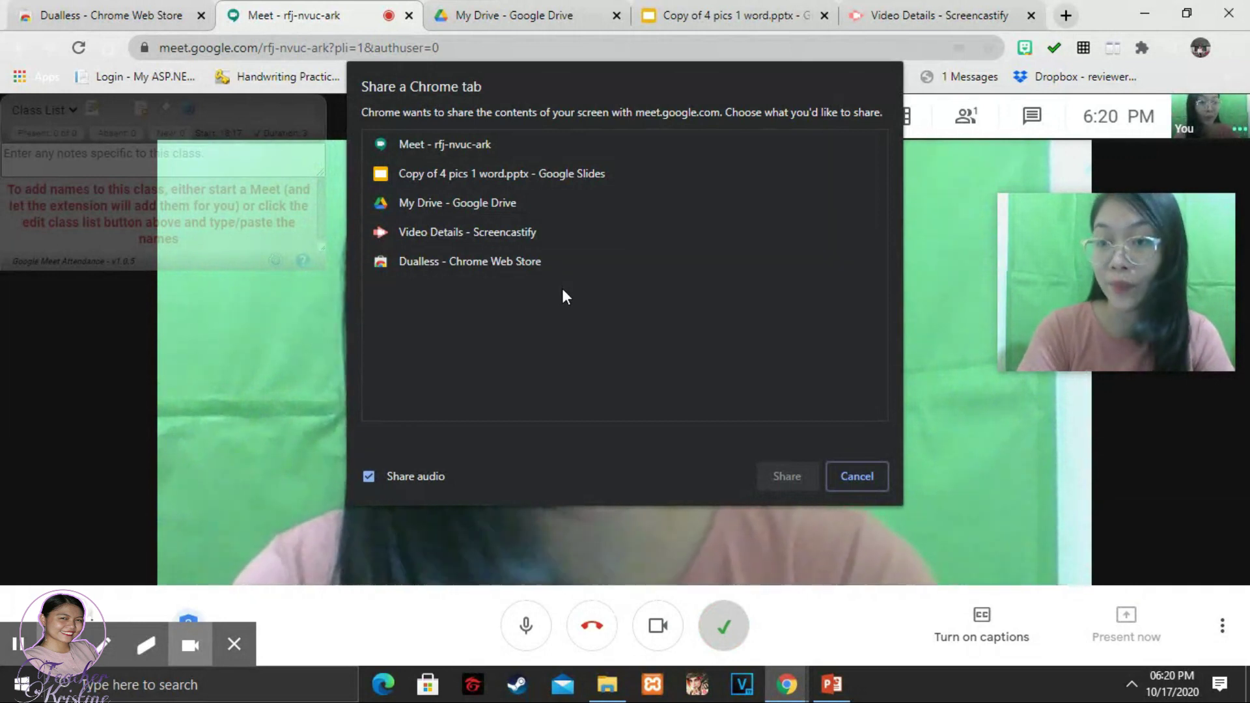
click(465, 173)
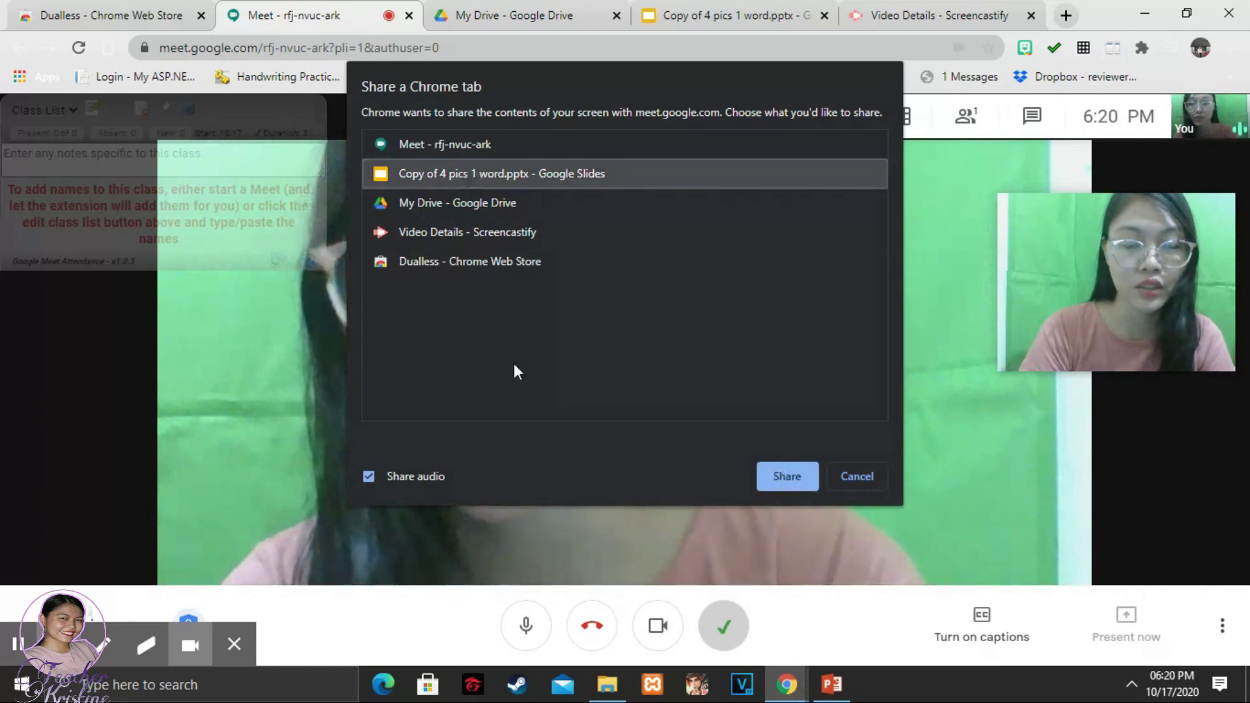
click(794, 479)
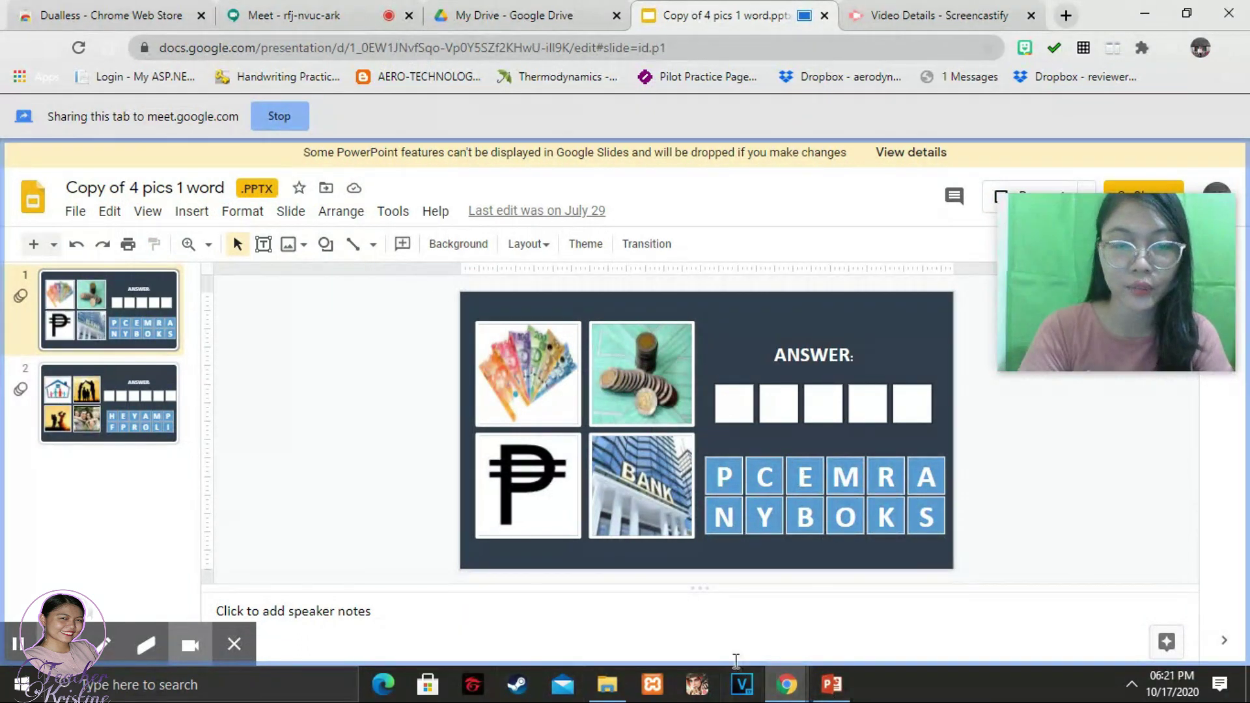
Place the Meet tab after the My Drive tab and split the screen 4:6 with Dualless, giving Meet the larger pane.
click(343, 10)
drag(343, 11, 516, 22)
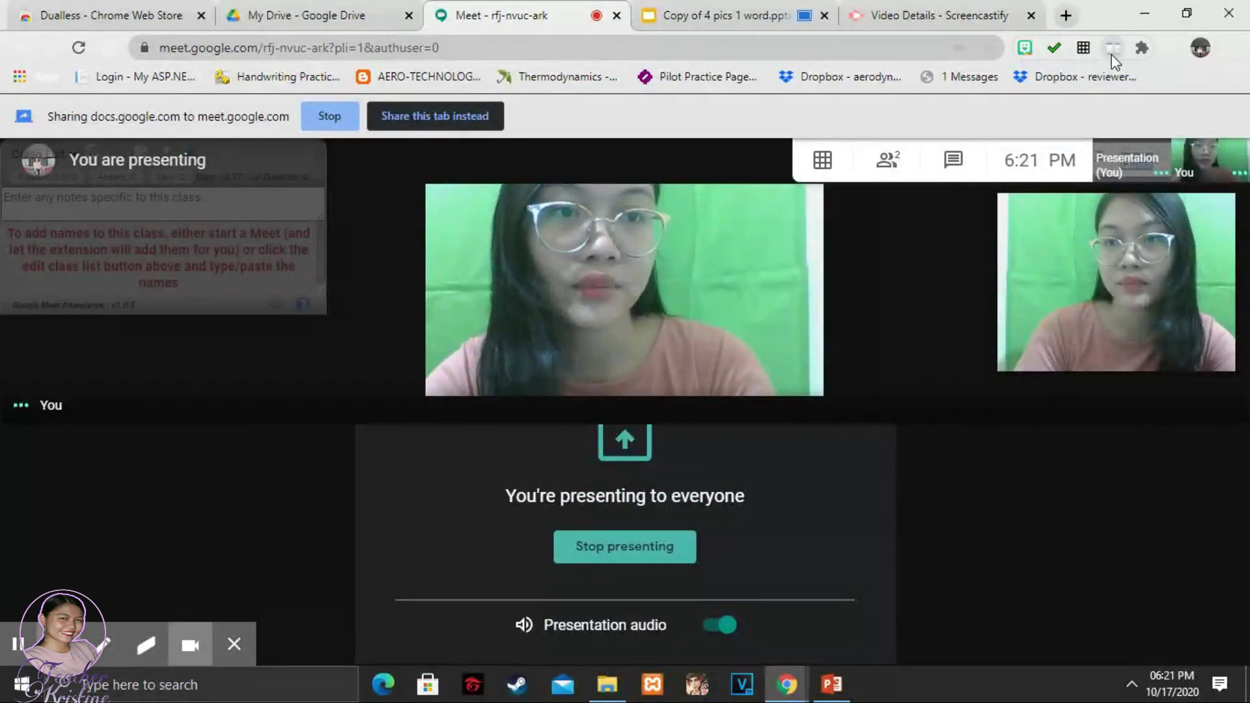
click(1114, 49)
drag(1116, 438, 1088, 561)
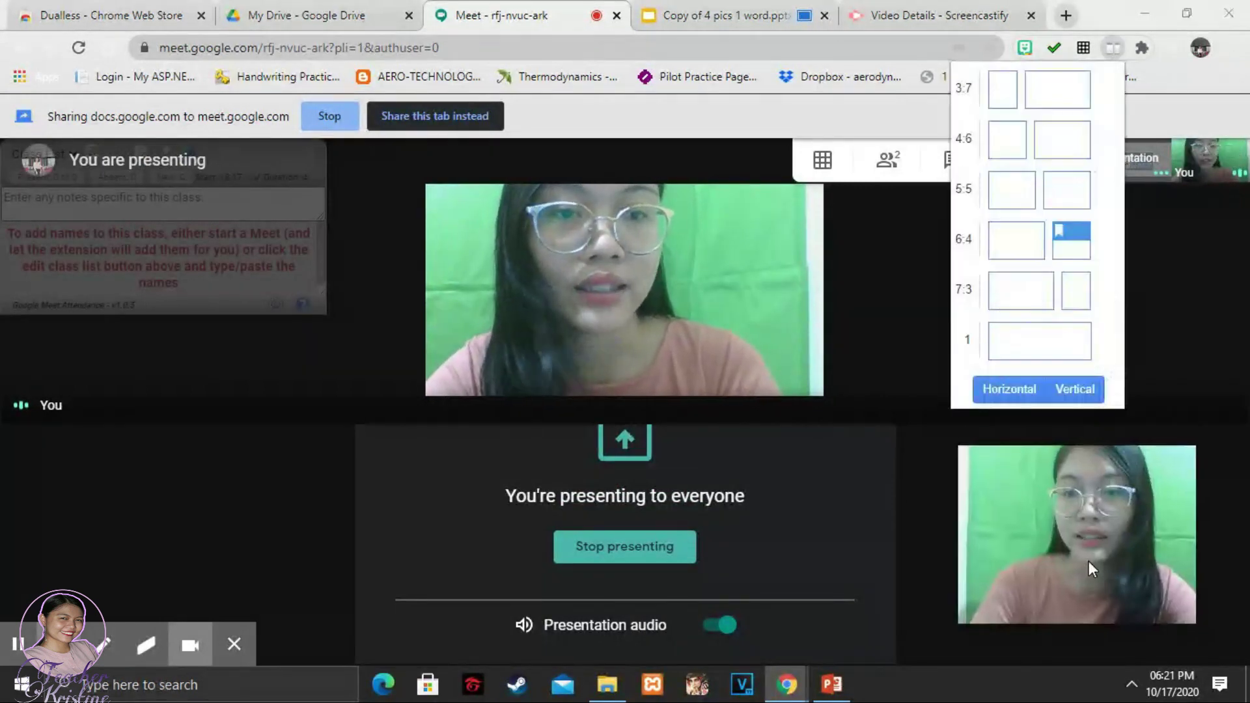
click(1069, 149)
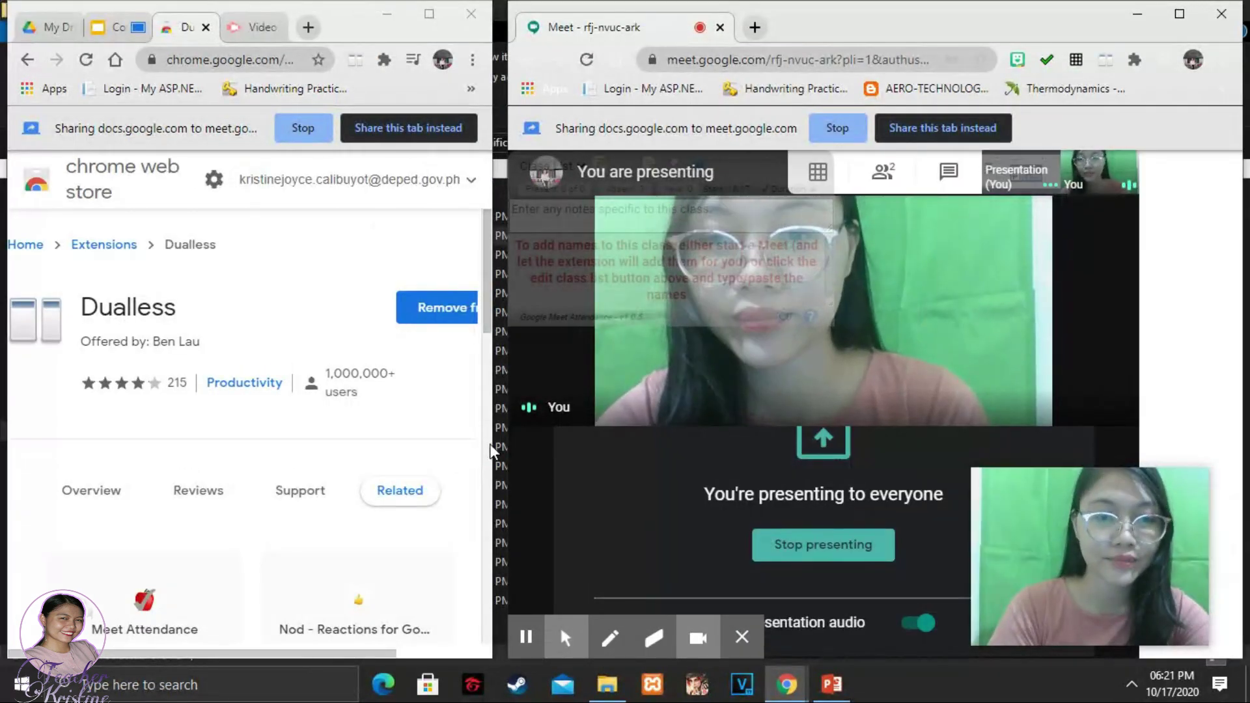
Pin the presentation in the Meet call and resize the two Chrome windows so the non-Meet one is wider without overlapping Meet.
drag(523, 432, 552, 435)
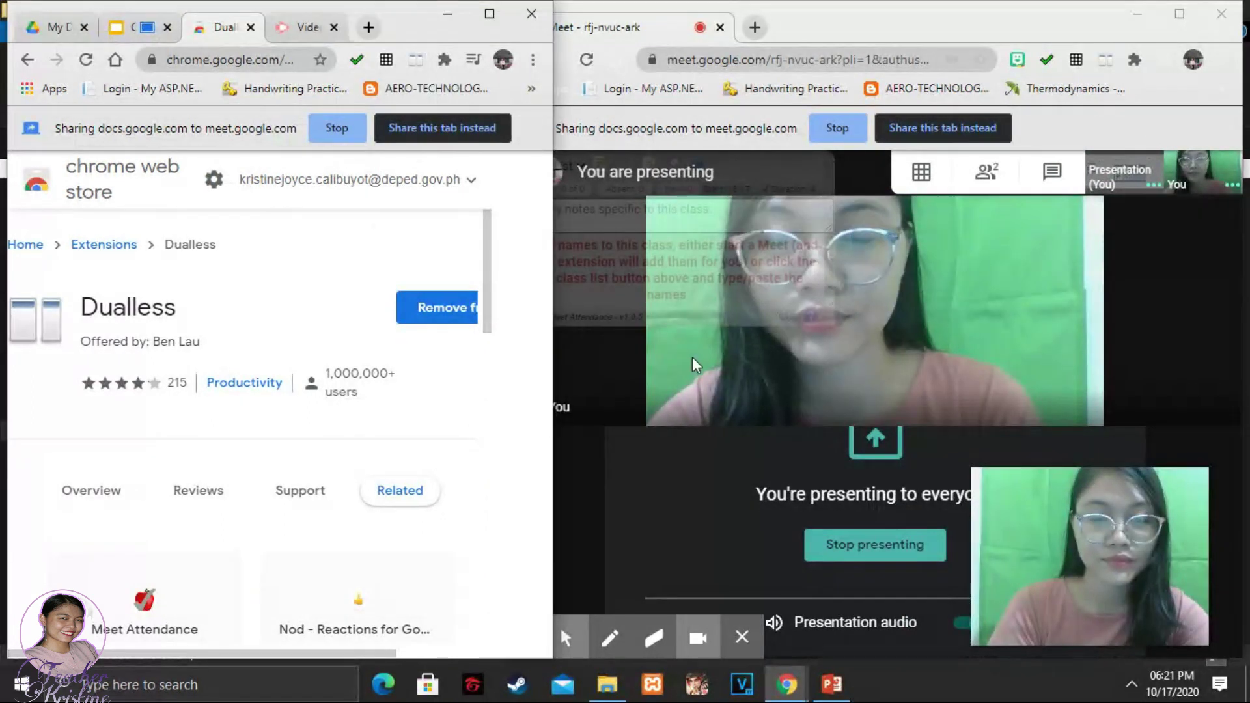
drag(1098, 549, 1157, 584)
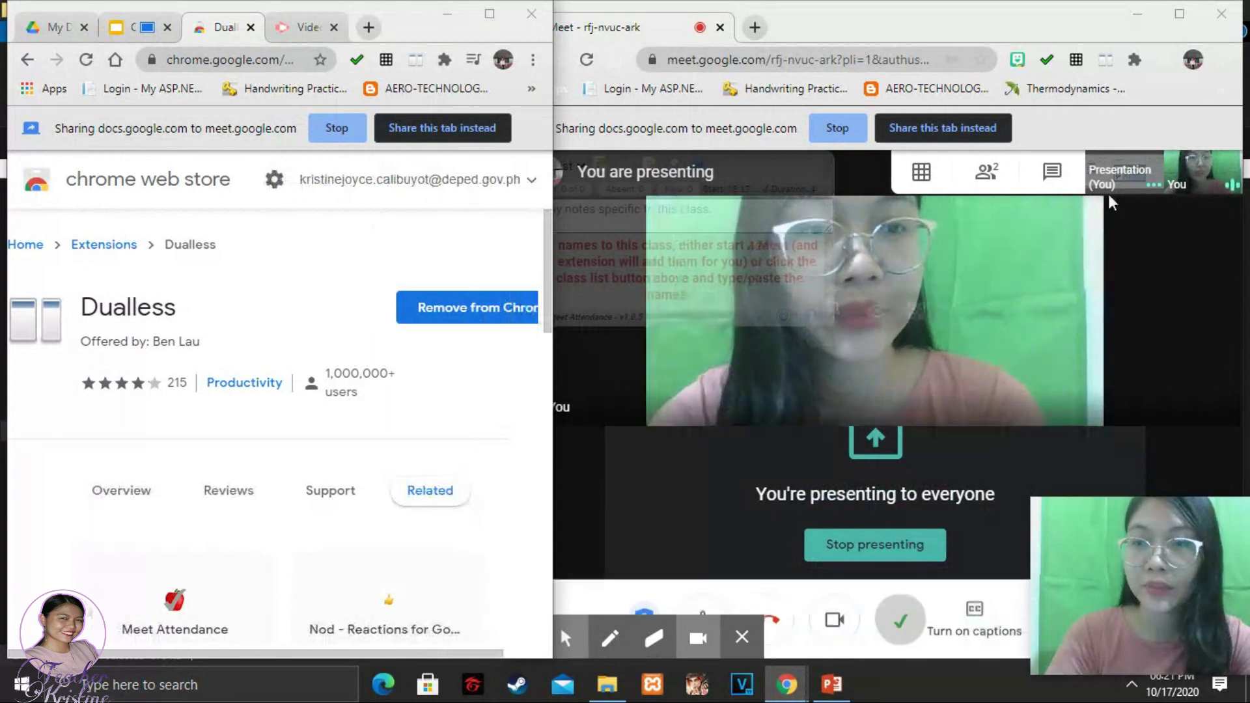
click(1115, 257)
click(686, 405)
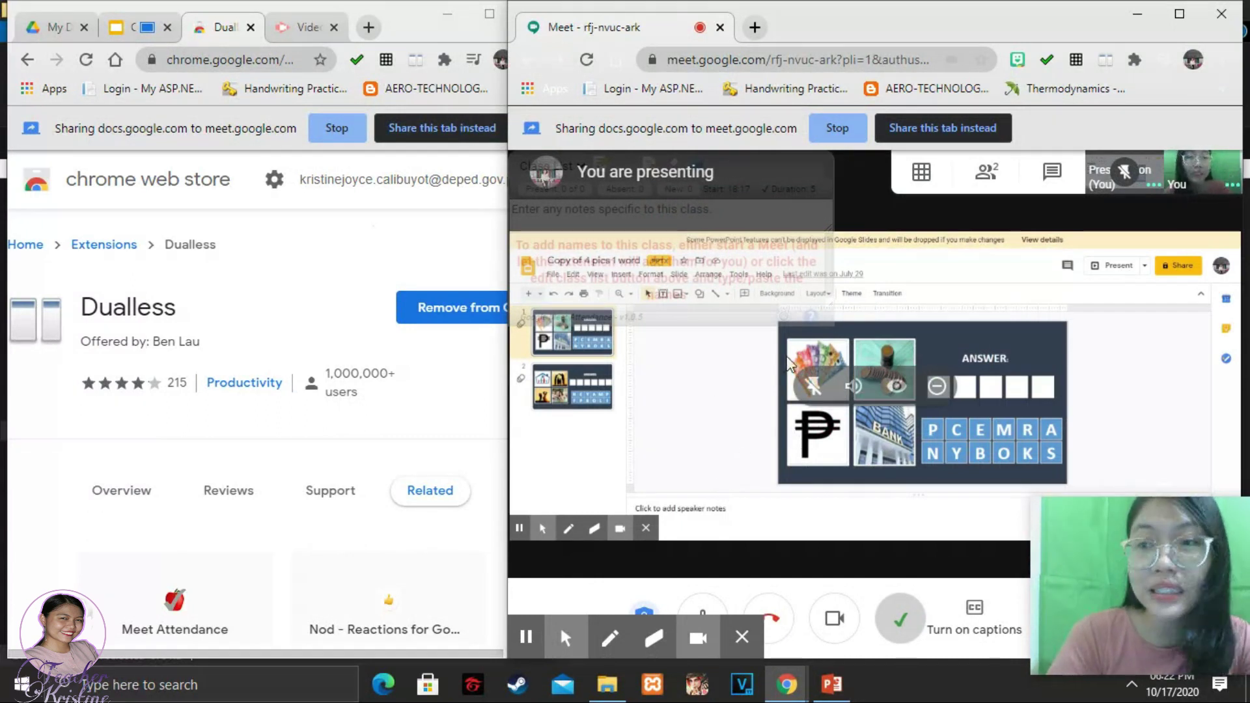
drag(509, 355, 557, 355)
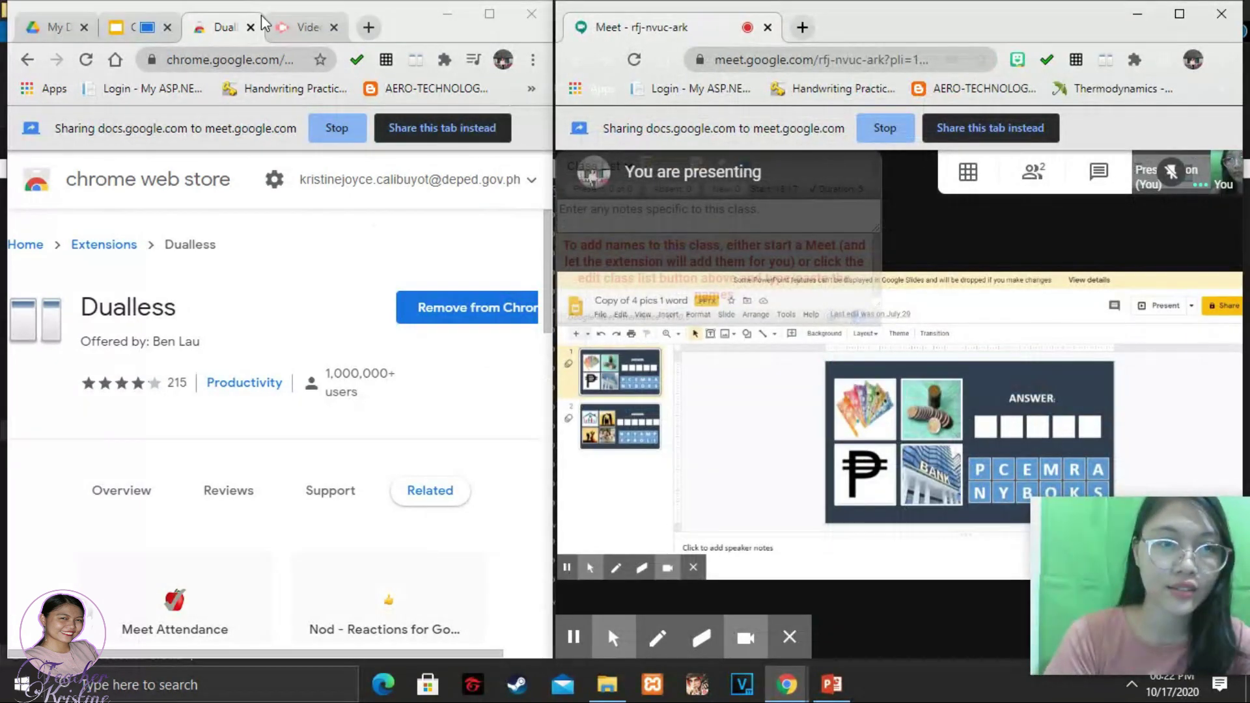
Run the slideshow from slide 2 in the shared Slides tab, widening its window and revealing the answer FAMILY.
click(148, 39)
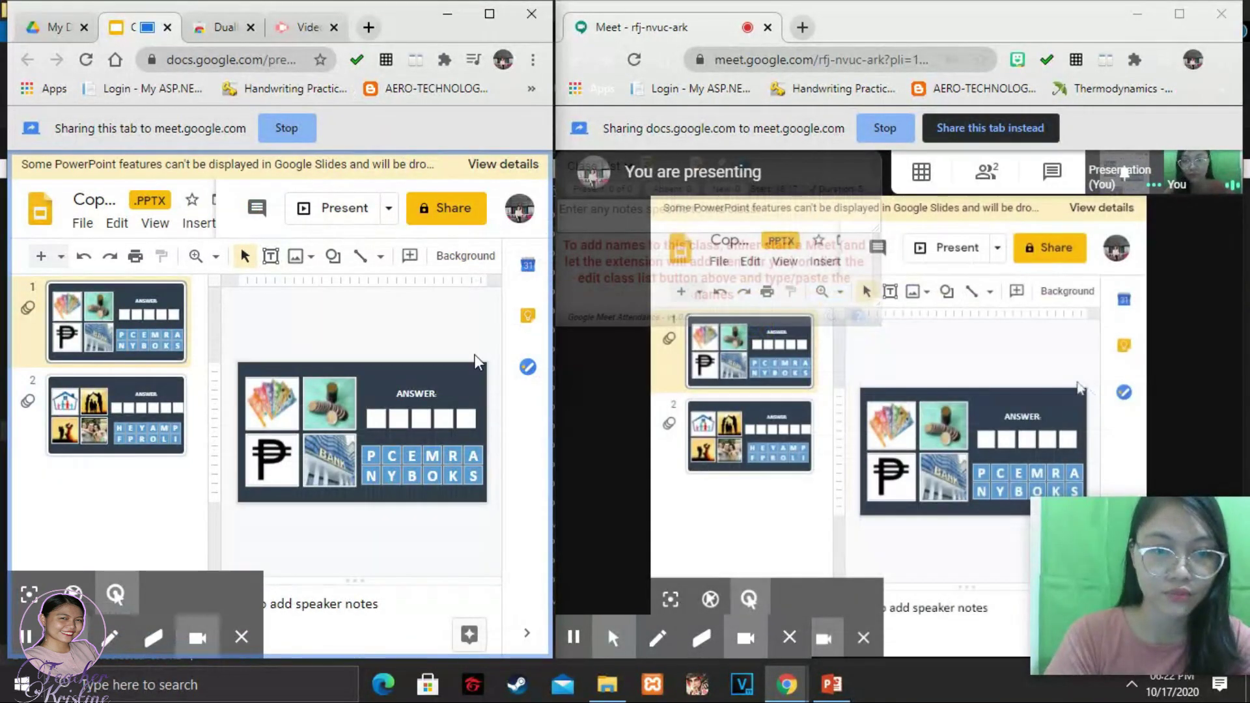
key(Down)
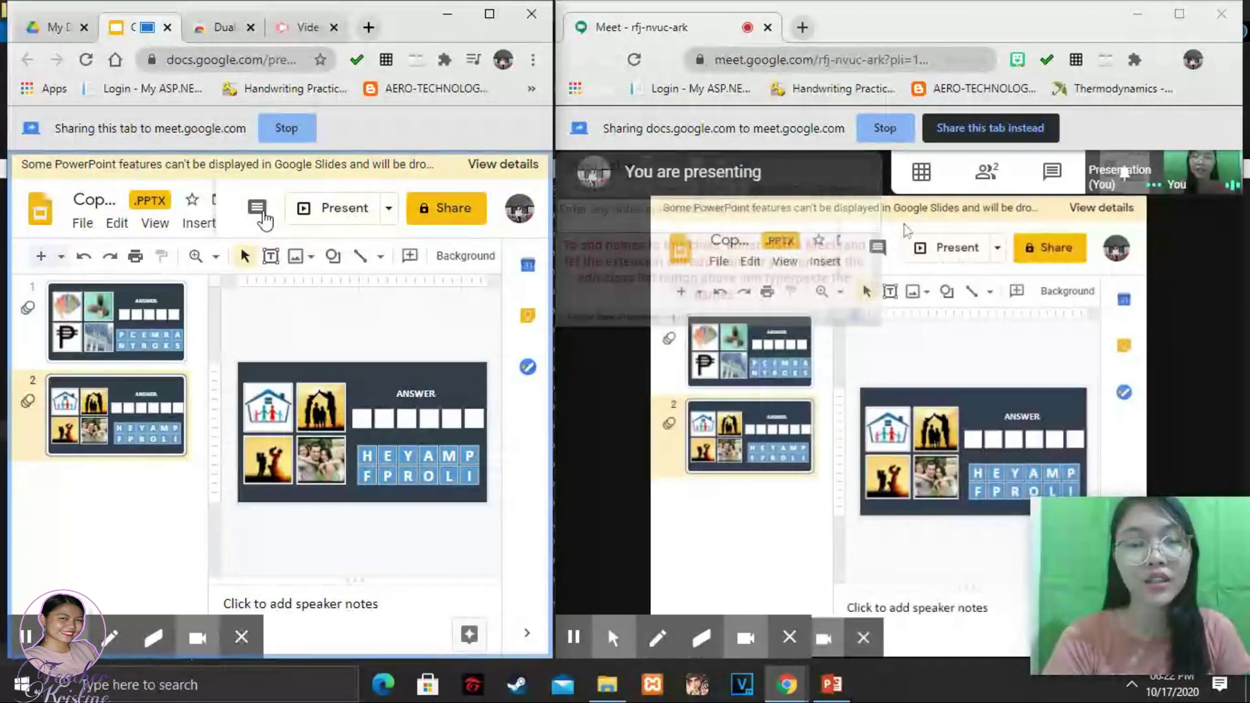
click(331, 219)
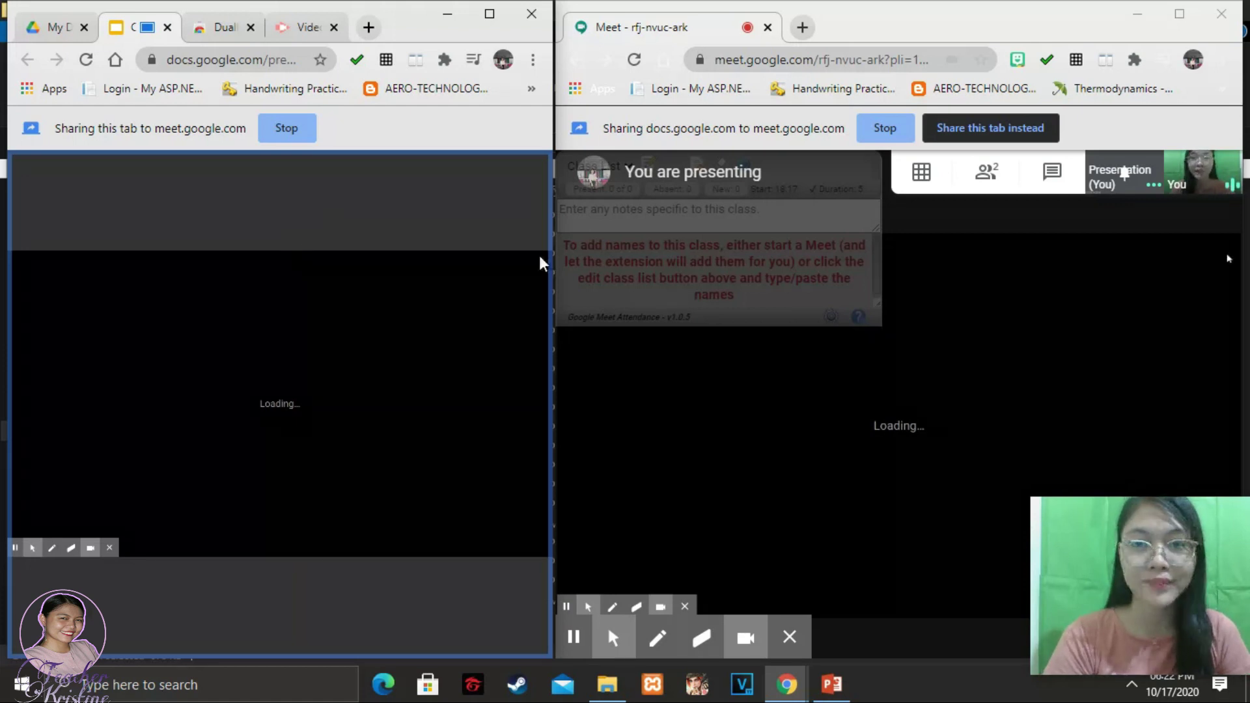
drag(558, 255, 613, 317)
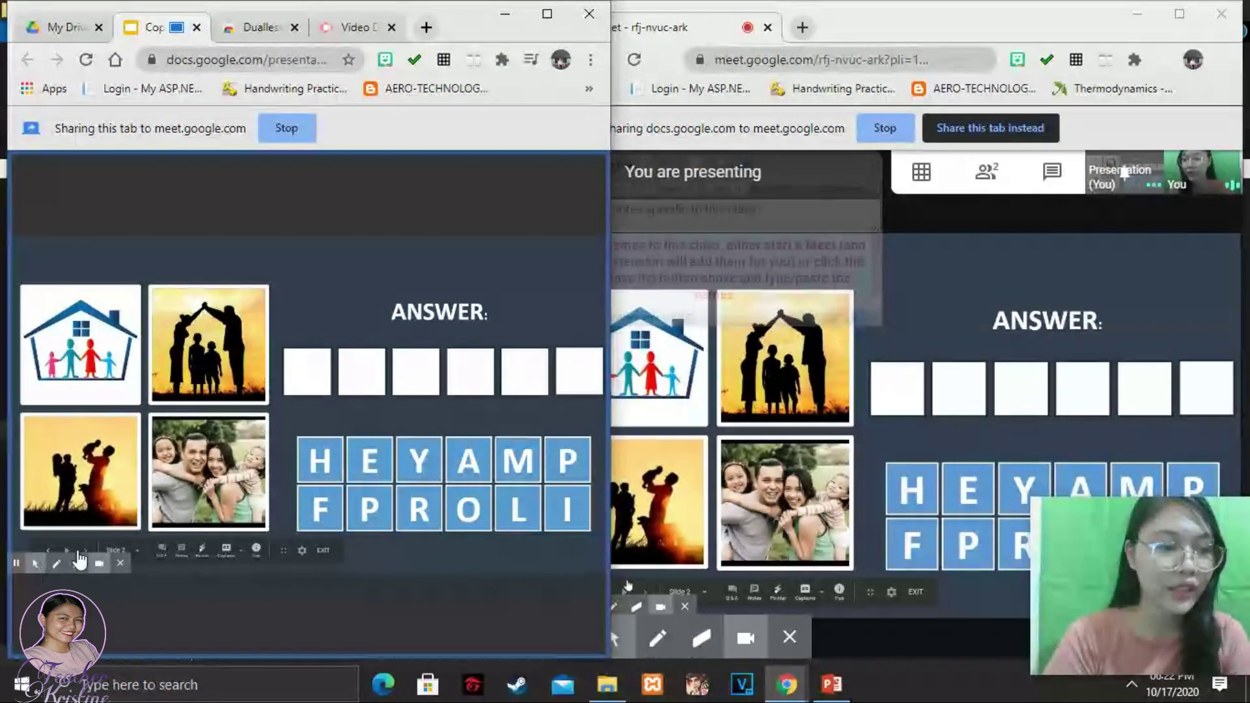
mouse_move(88, 558)
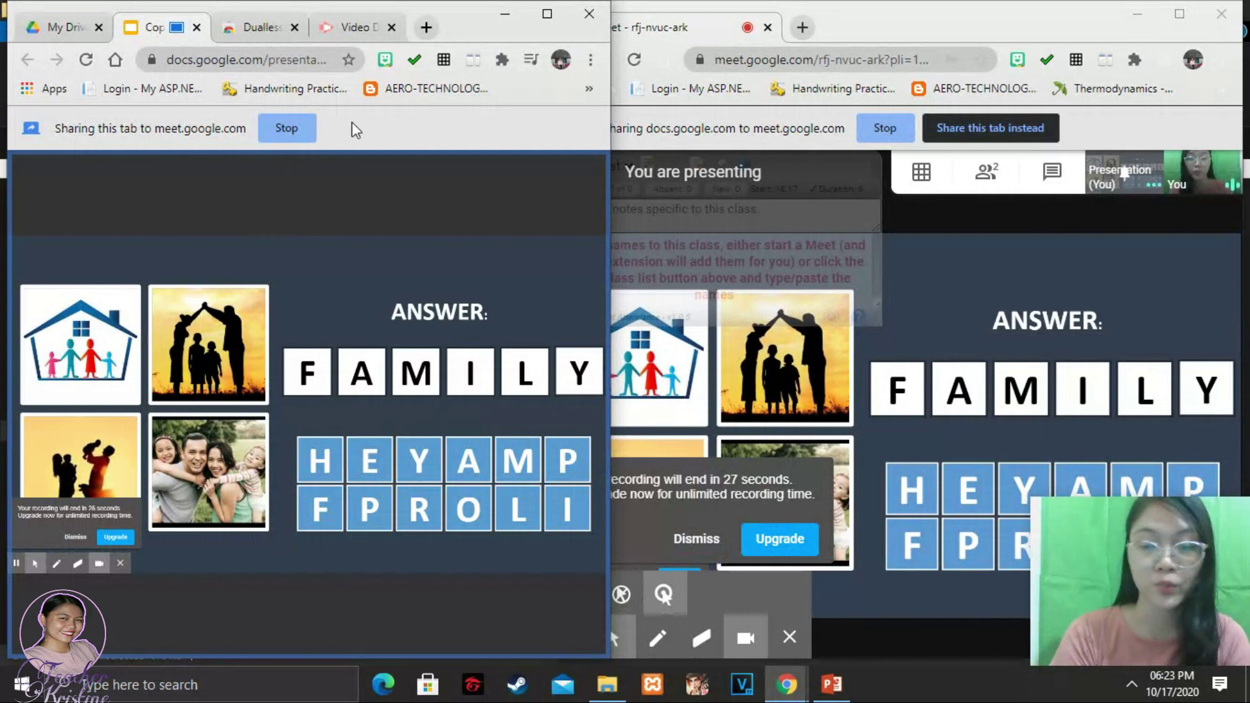
Switch the presenting window between the Dualless, Slides and Screencastify tabs to check what the Meet call shows.
click(263, 29)
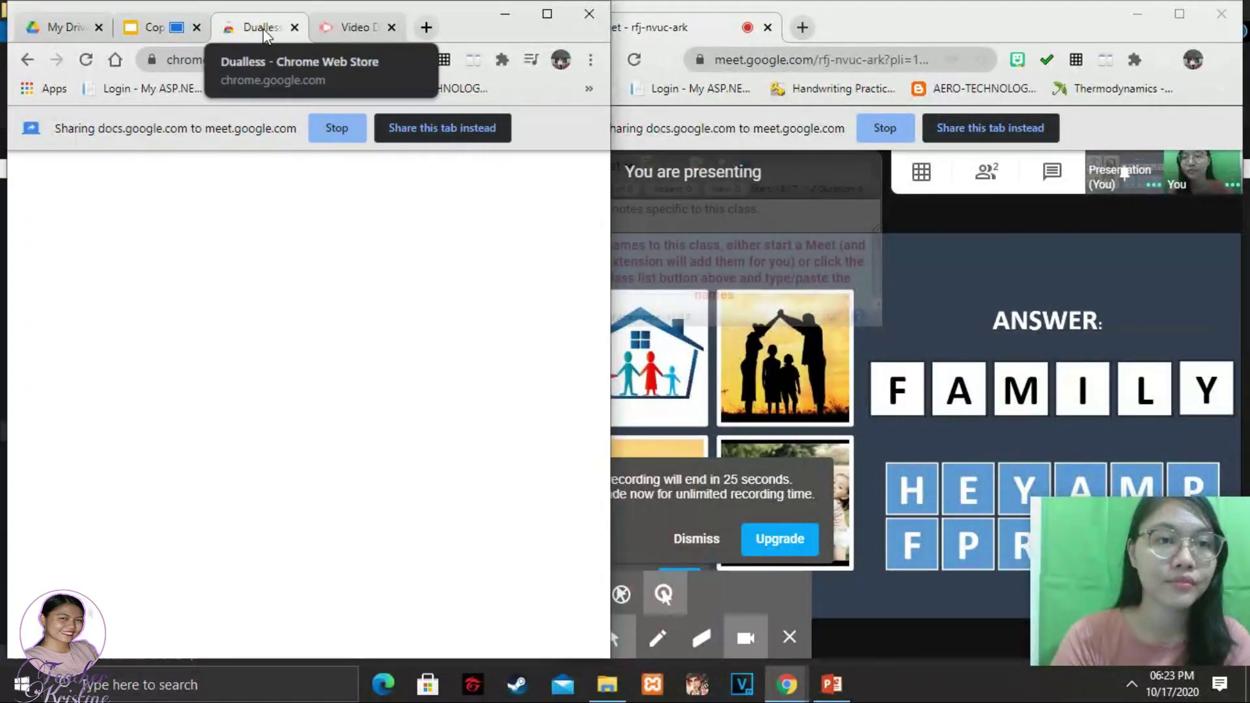
click(166, 33)
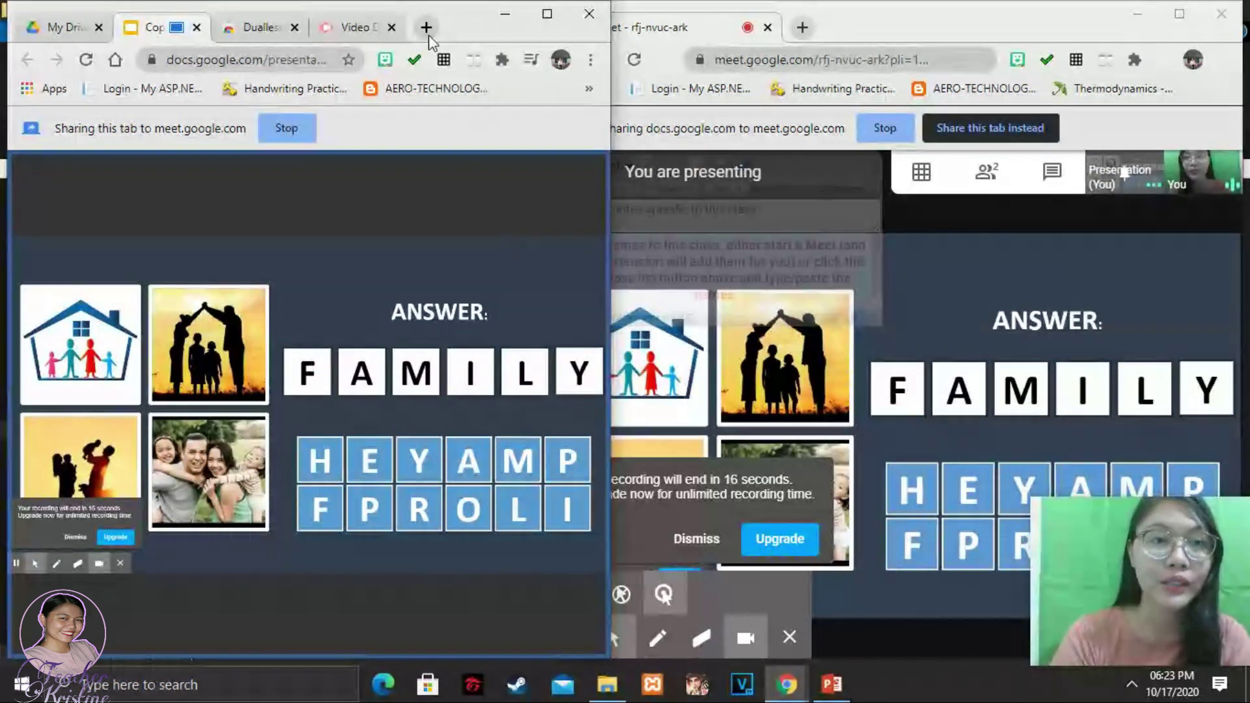
click(272, 29)
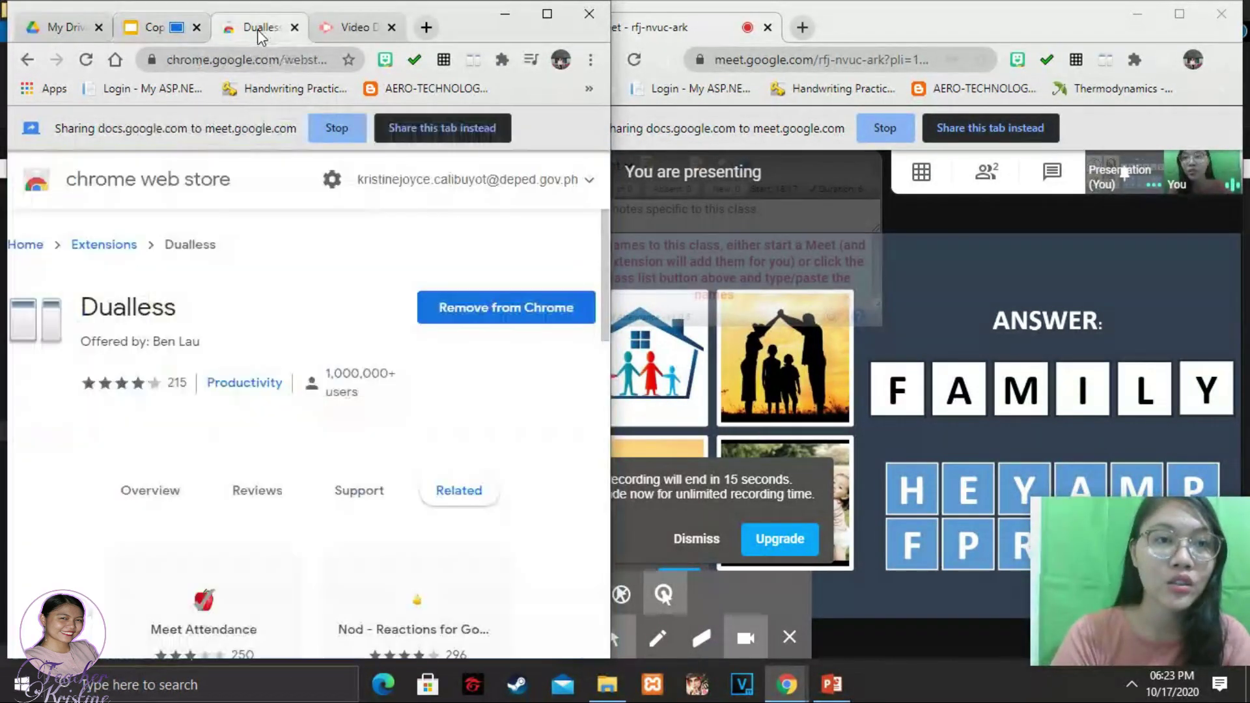
click(363, 29)
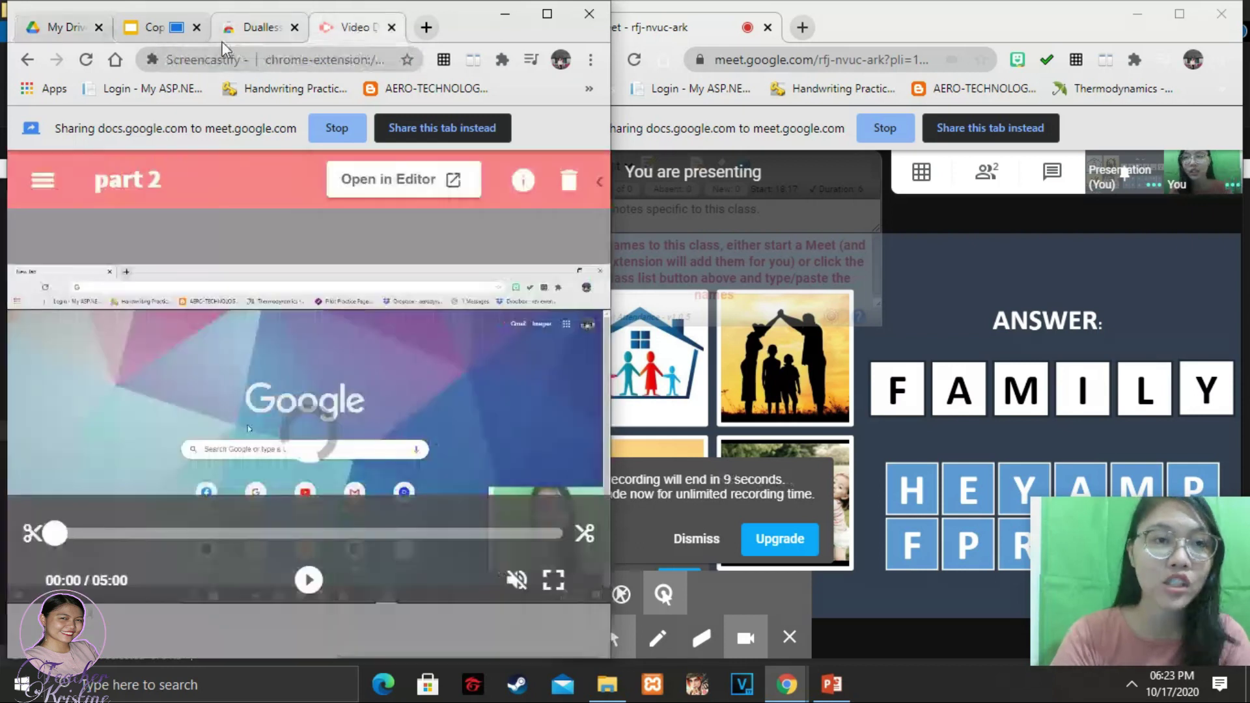
Switch the Meet presentation from the Slides tab to the My Drive tab and scroll its 4 pics 1 word preview to the second slide.
key(ctrl+2)
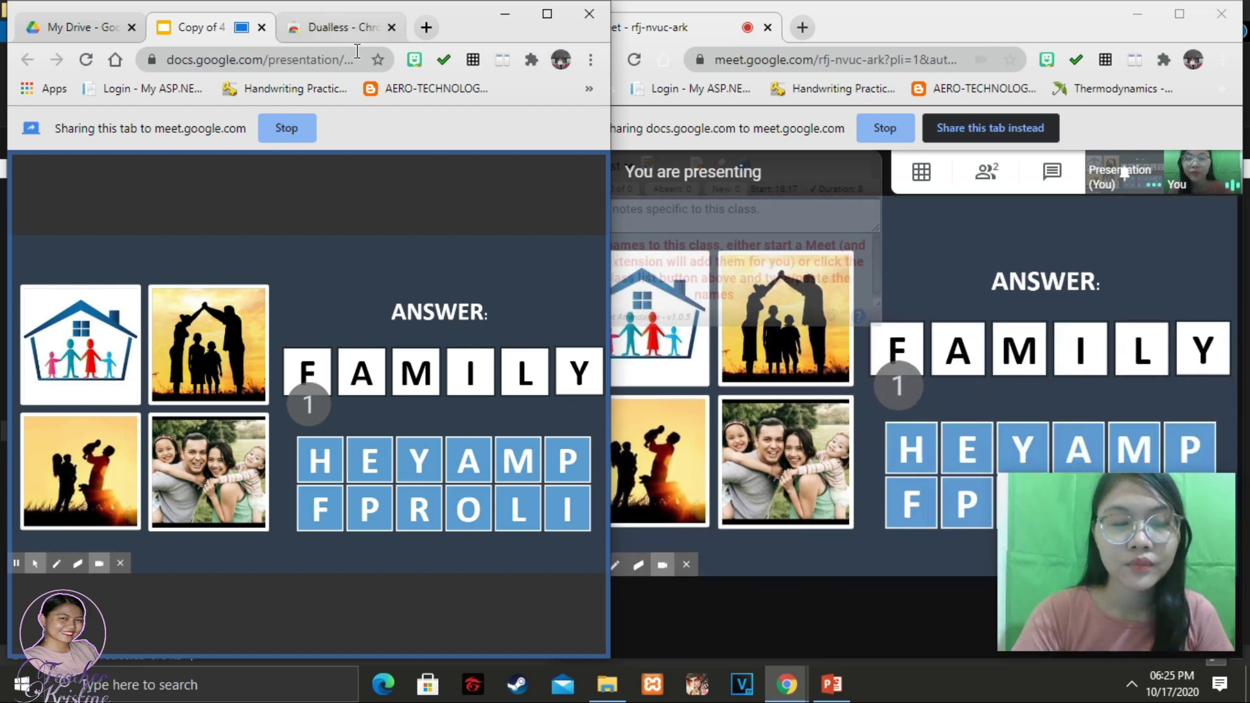
click(327, 28)
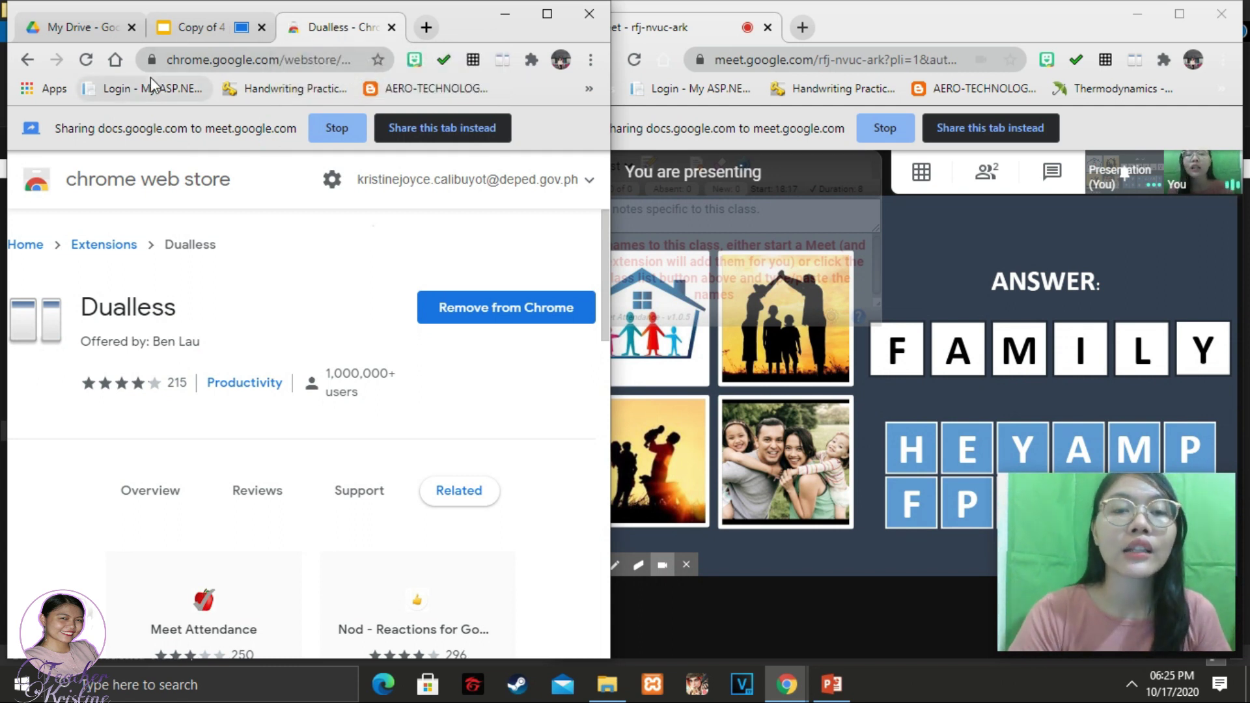
click(106, 21)
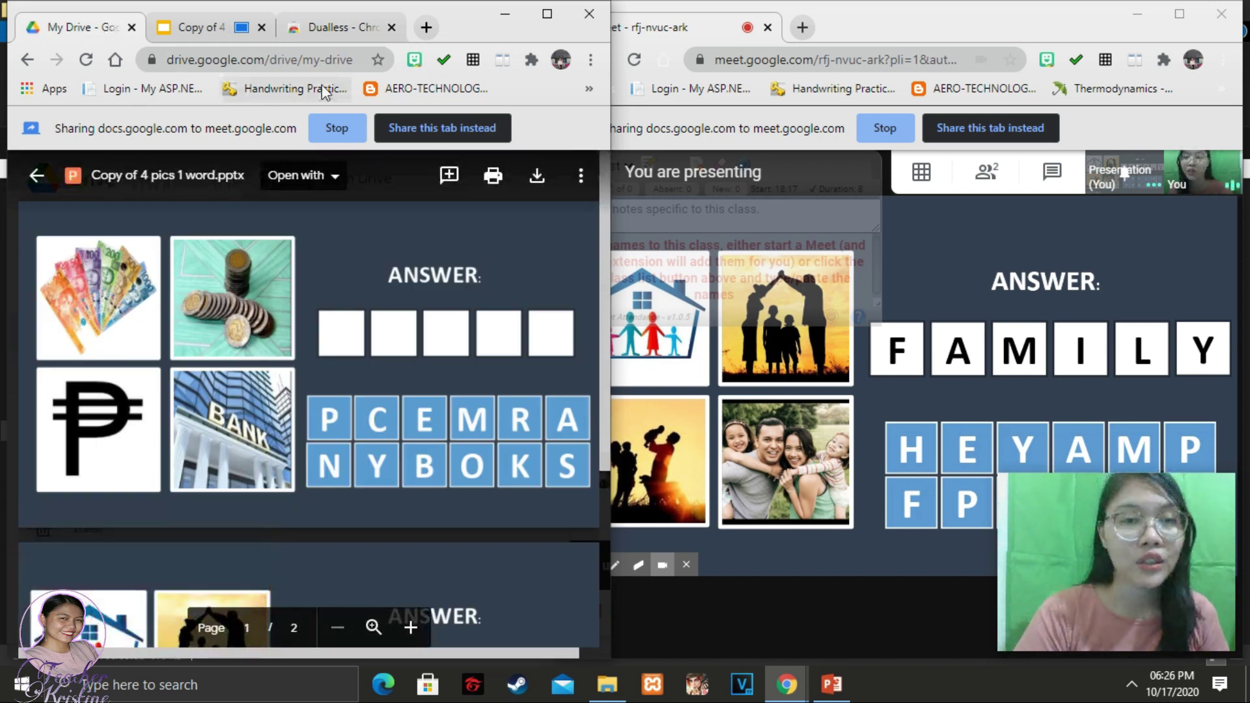
click(428, 133)
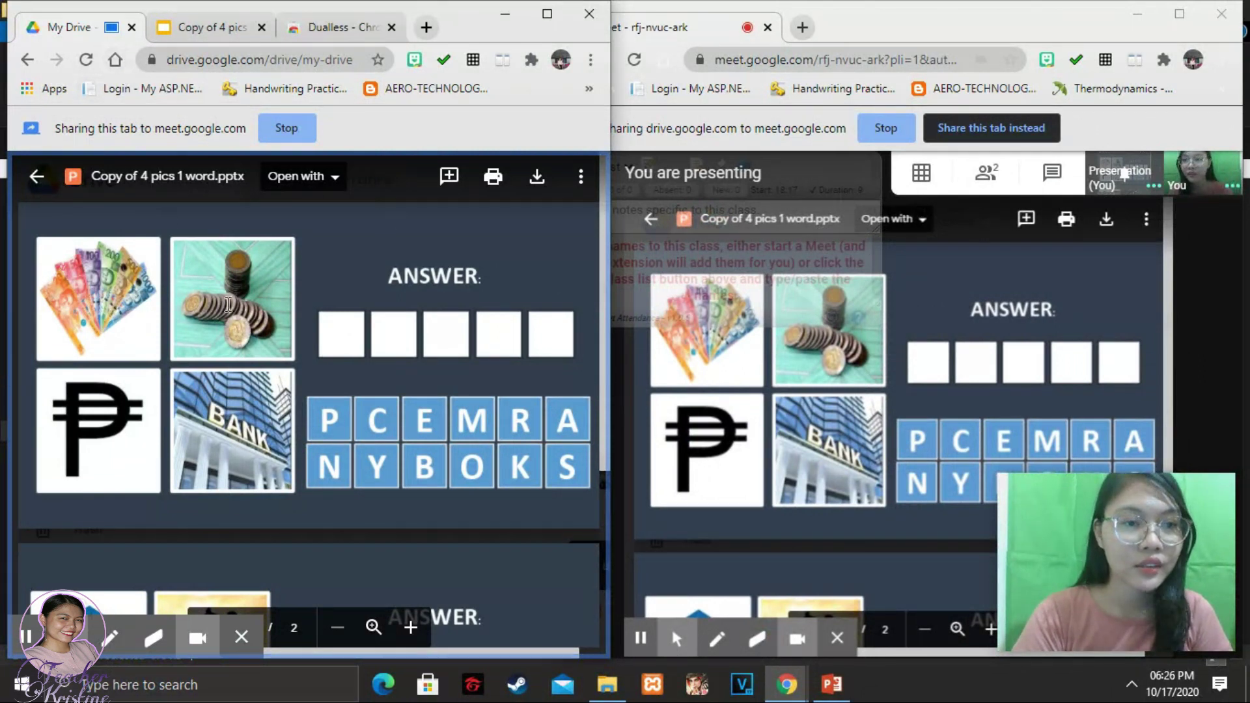
scroll(245, 320, down, 5)
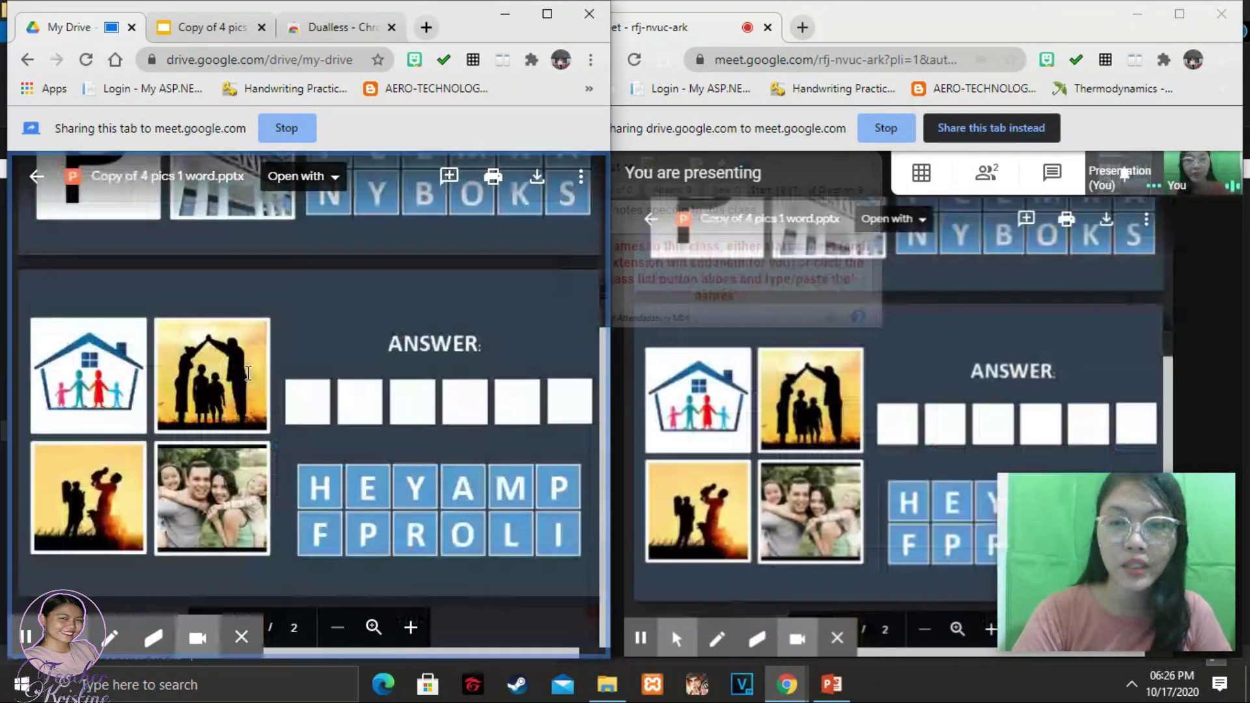
Close the Copy of 4 pics 1 word.pptx preview and browse the My Drive files while they are shared in the call.
click(46, 189)
scroll(359, 384, down, 5)
scroll(364, 398, down, 10)
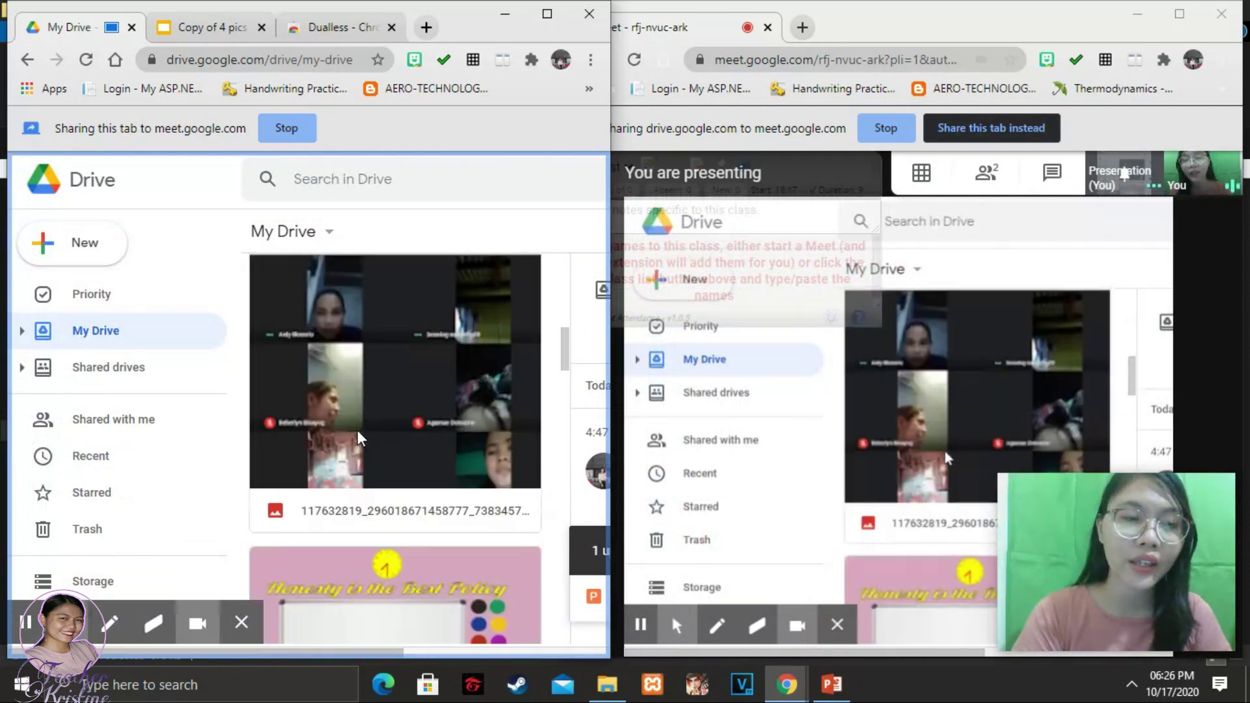
scroll(286, 301, up, 3)
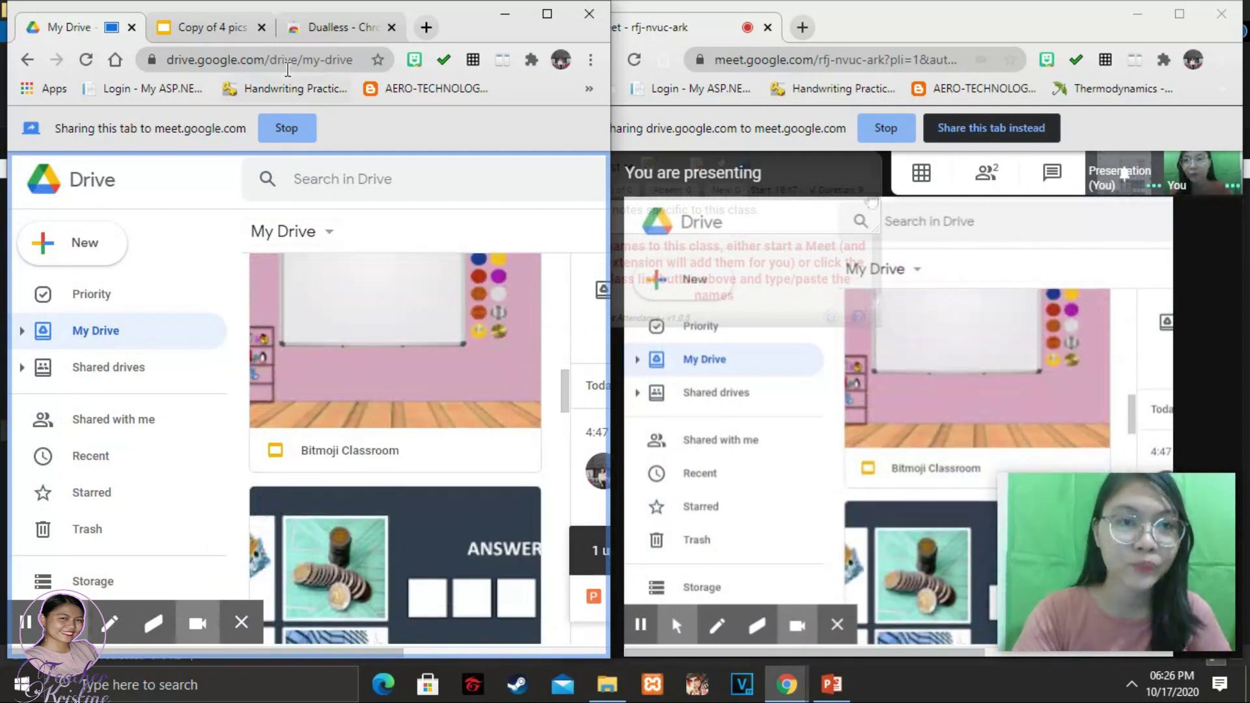
Share the Dualless web store tab with the Meet call in place of My Drive, and end the tab sharing.
click(335, 27)
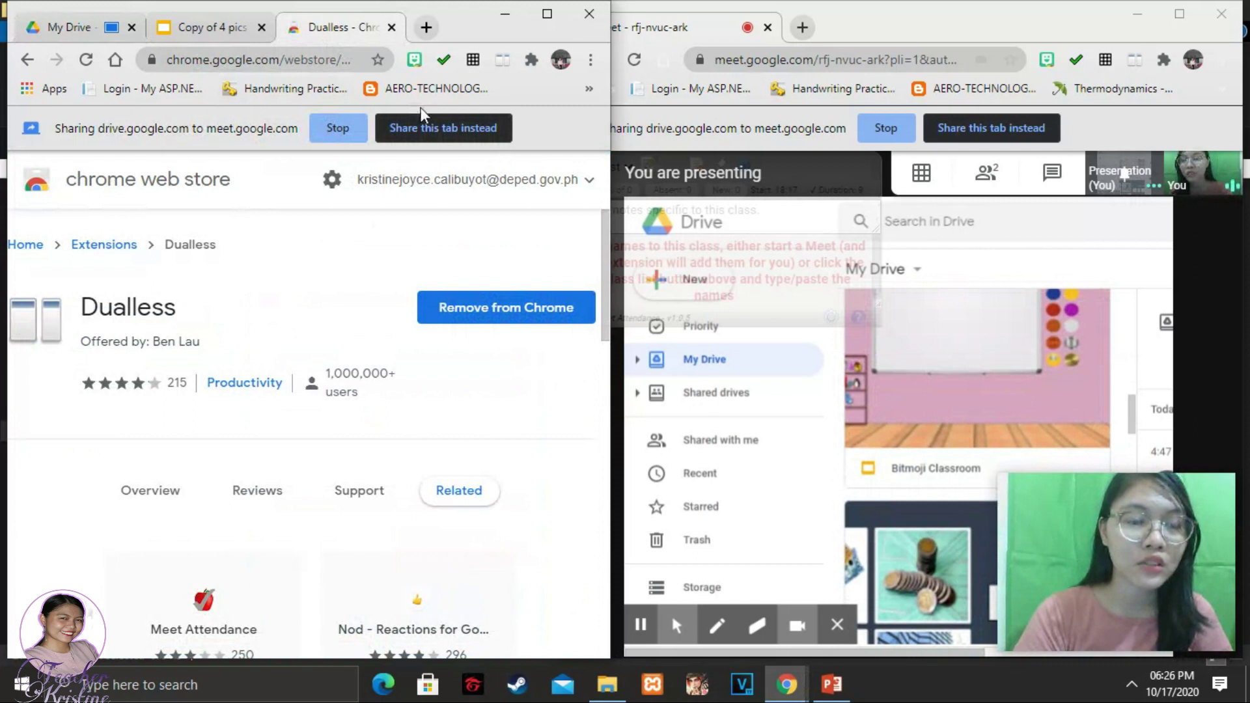
click(448, 128)
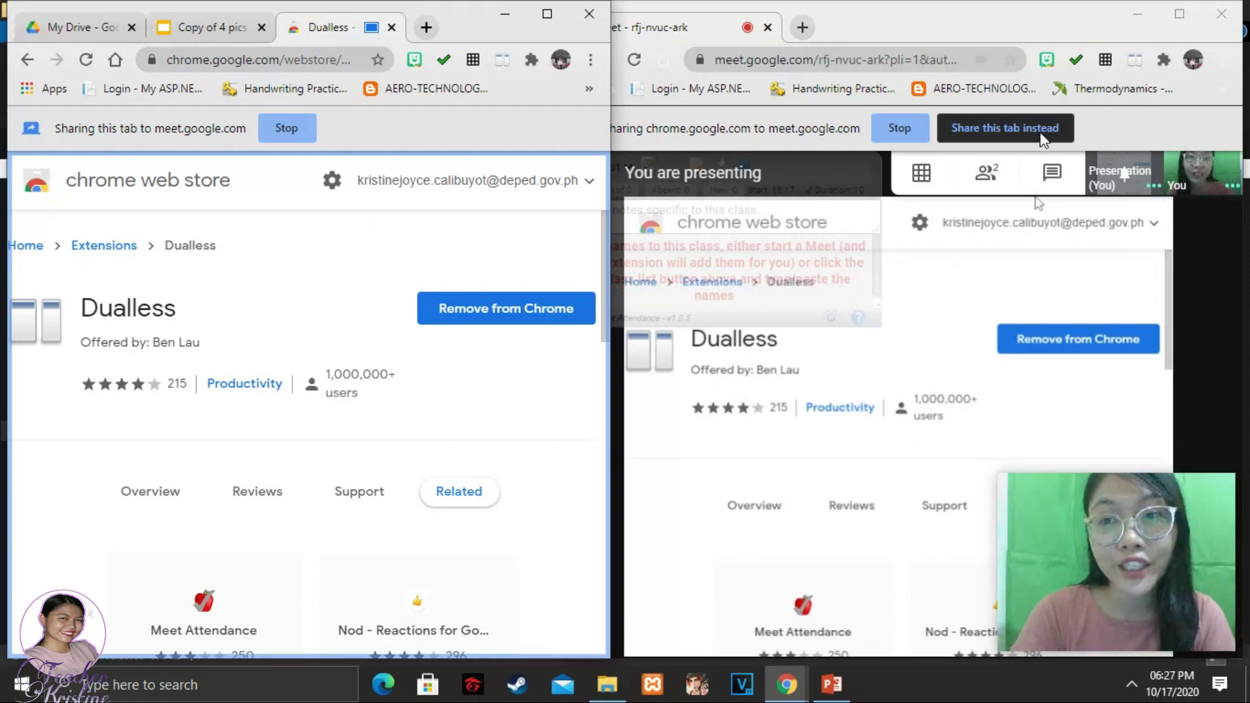
click(886, 129)
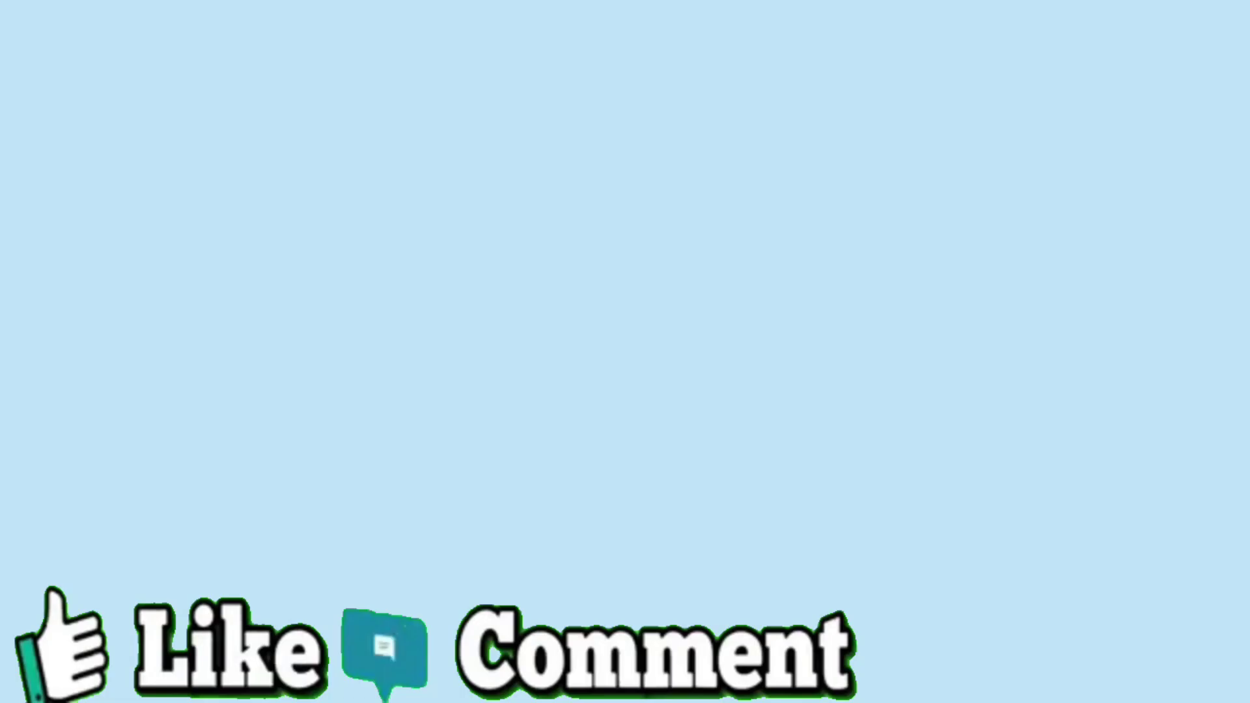